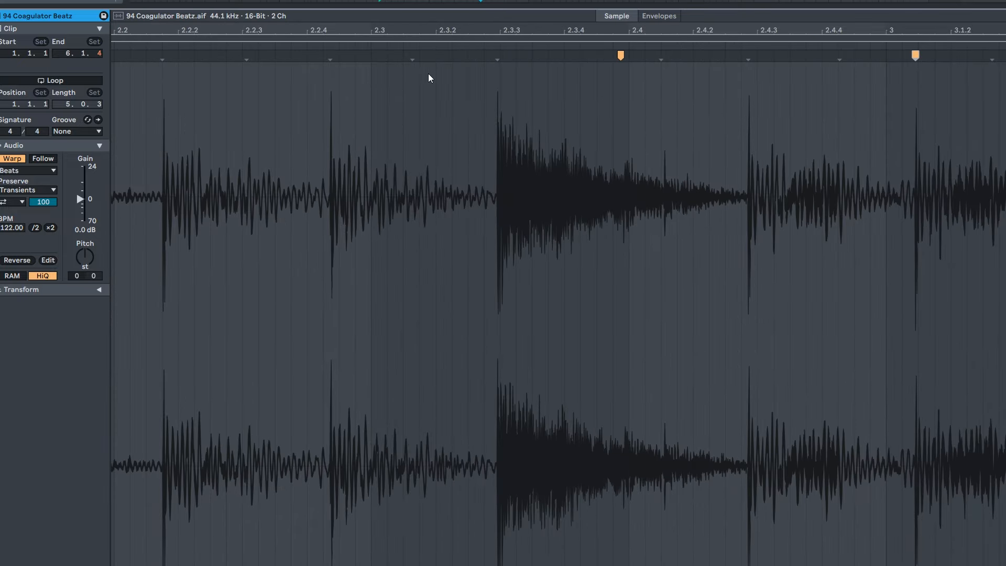
# Shift the warp markers of the hits between beats 2.2 and 2.3.4 in 94 Coagulator Beatz, and delete the marker just before 2.3.3.
pyautogui.moveTo(499, 56); pyautogui.dragTo(546, 63)
pyautogui.moveTo(243, 58); pyautogui.dragTo(224, 58)
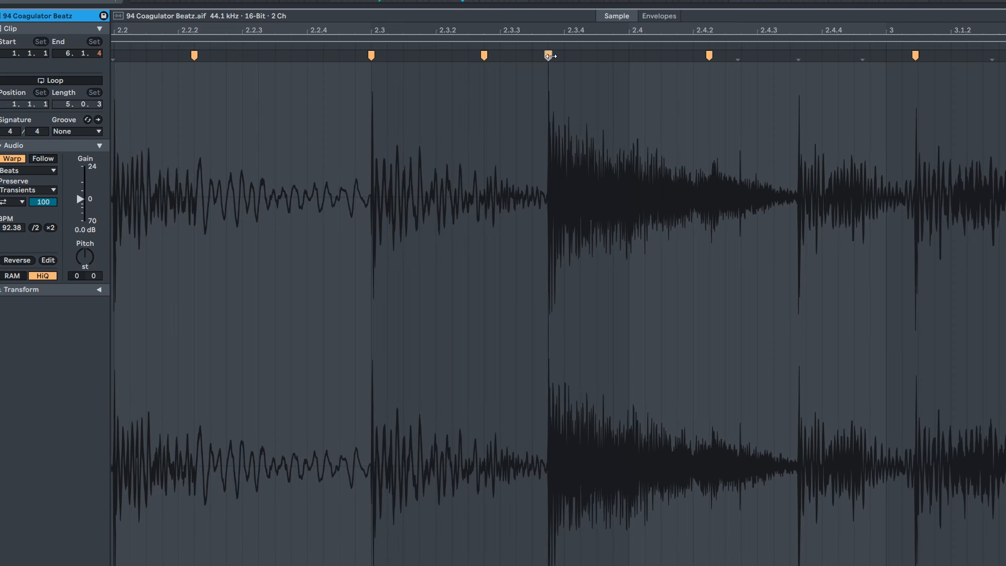
pyautogui.moveTo(547, 63)
pyautogui.mouseDown()
pyautogui.moveTo(634, 68)
pyautogui.moveTo(613, 69)
pyautogui.mouseUp()
pyautogui.click(484, 56)
pyautogui.press('Delete')
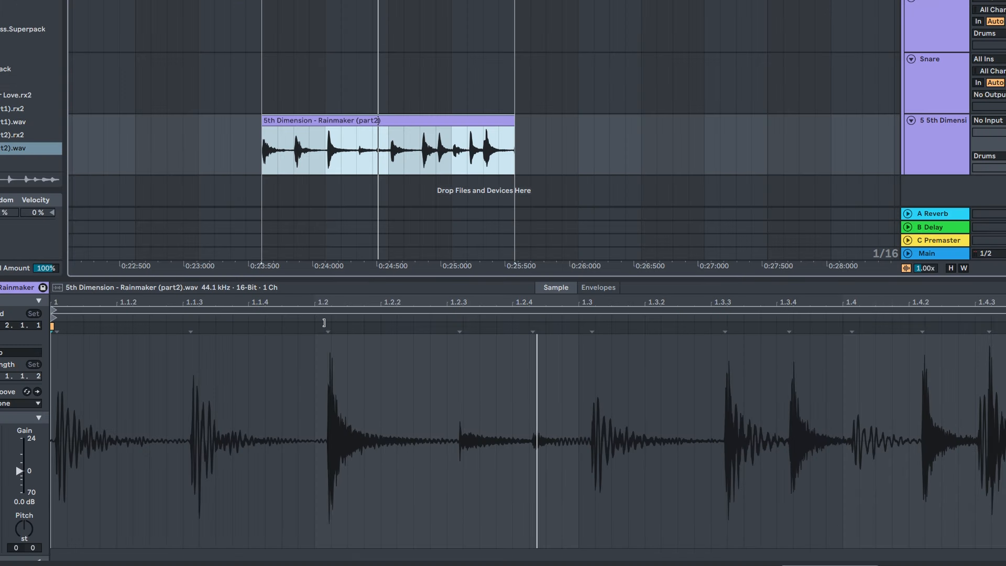
# Warp the loud hit in the Rainmaker (part2) clip earlier onto beat 1.2 and pin the hit near beat 1.4.
pyautogui.moveTo(327, 326); pyautogui.dragTo(314, 326)
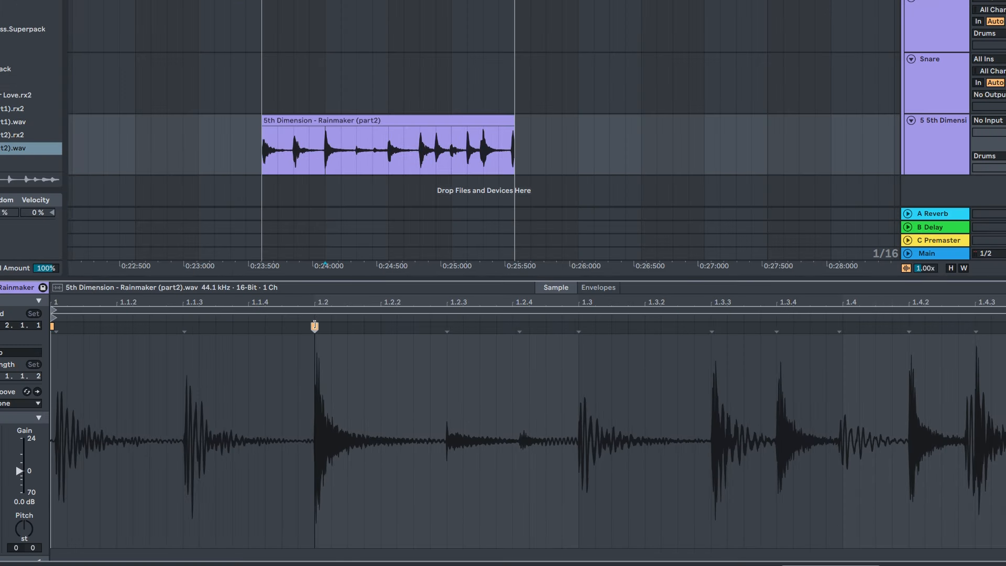
pyautogui.doubleClick(839, 327)
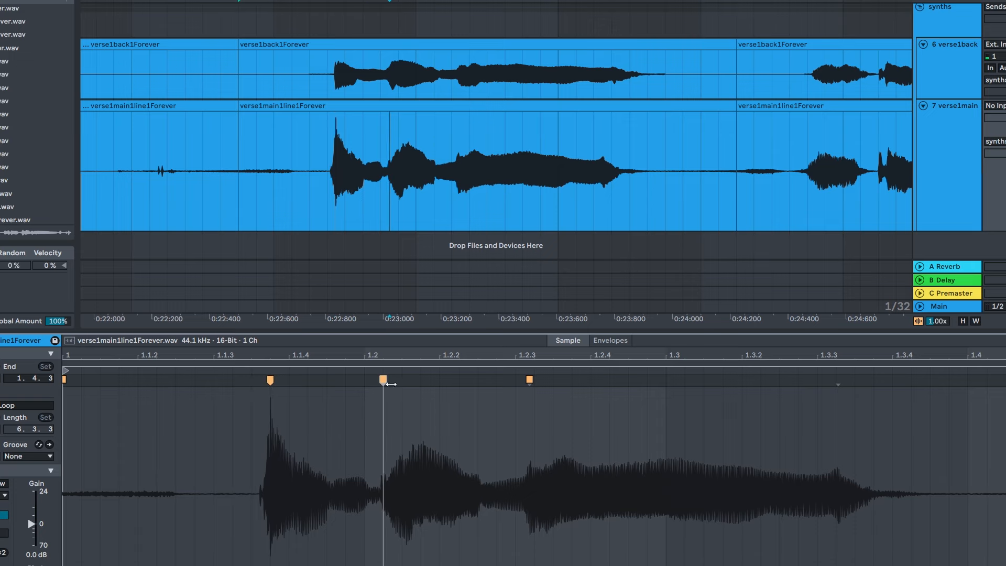
# Nudge the verse1main1line1Forever warp marker just after beat 1.2 slightly earlier and the one near 1.2.3 slightly later.
pyautogui.moveTo(384, 379); pyautogui.dragTo(376, 385)
pyautogui.moveTo(533, 378); pyautogui.dragTo(540, 378)
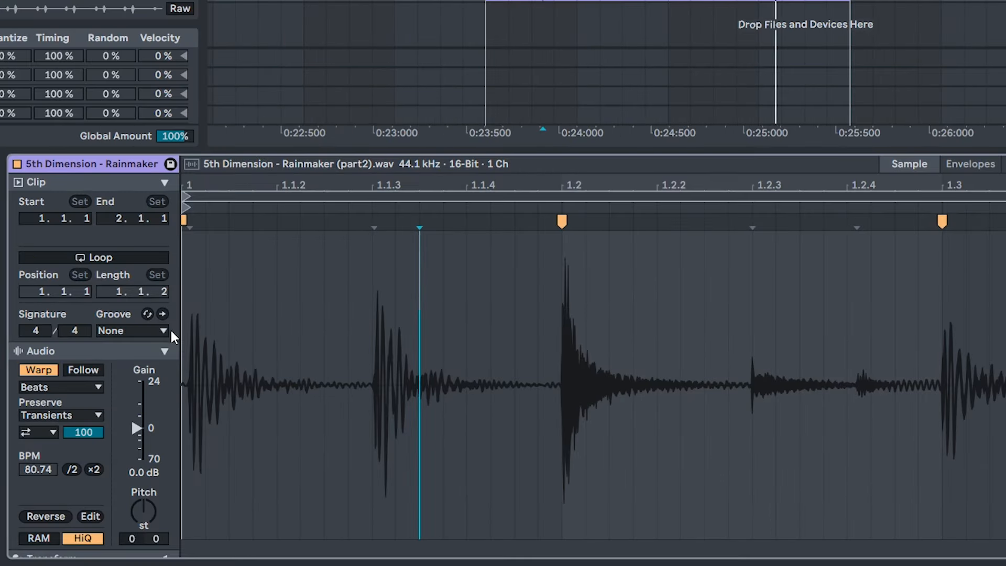
# Choose a groove for the Rainmaker (part2) clip.
pyautogui.click(138, 329)
pyautogui.click(170, 399)
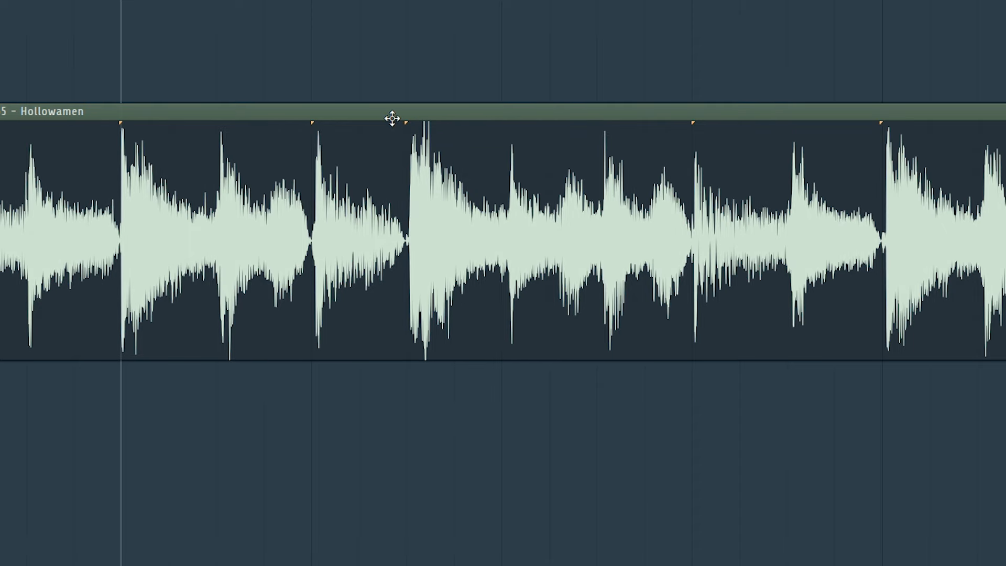
# Switch to FL Studio and try to move individual slice markers inside the 165 - Hollowamen playlist clip.
pyautogui.moveTo(402, 122)
pyautogui.mouseDown()
pyautogui.moveTo(450, 126)
pyautogui.moveTo(406, 128)
pyautogui.mouseUp()
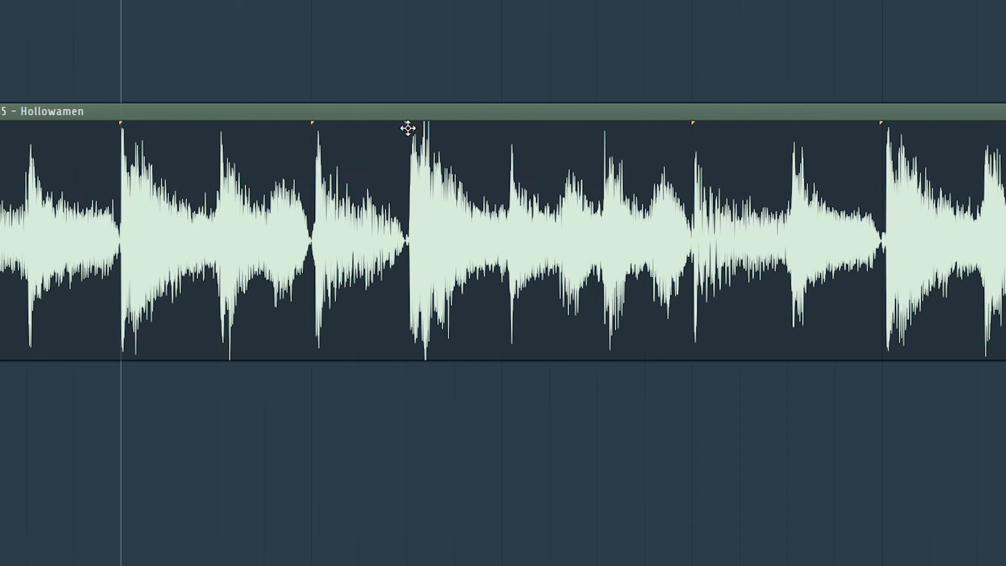
pyautogui.click(694, 124)
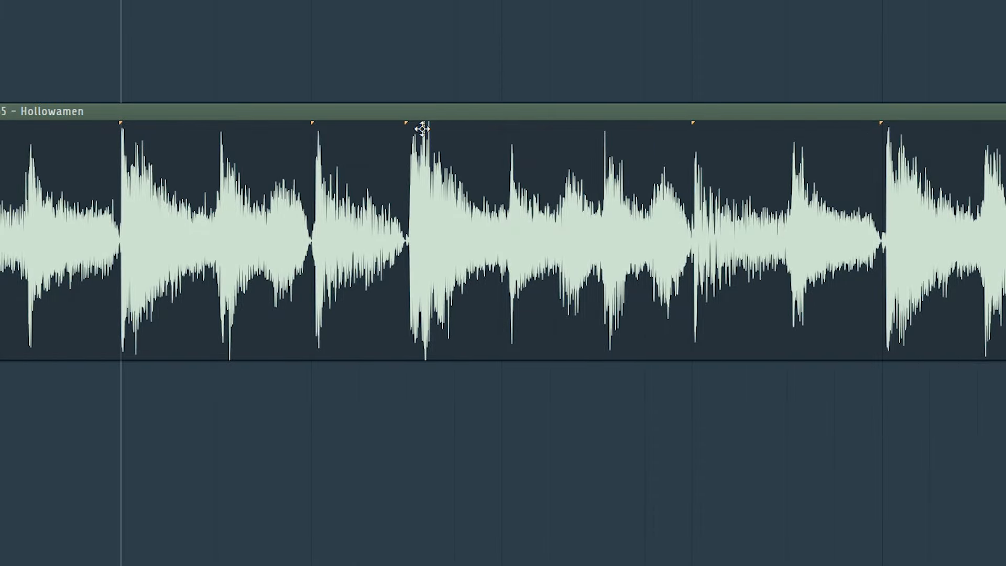
pyautogui.moveTo(423, 128); pyautogui.dragTo(402, 123)
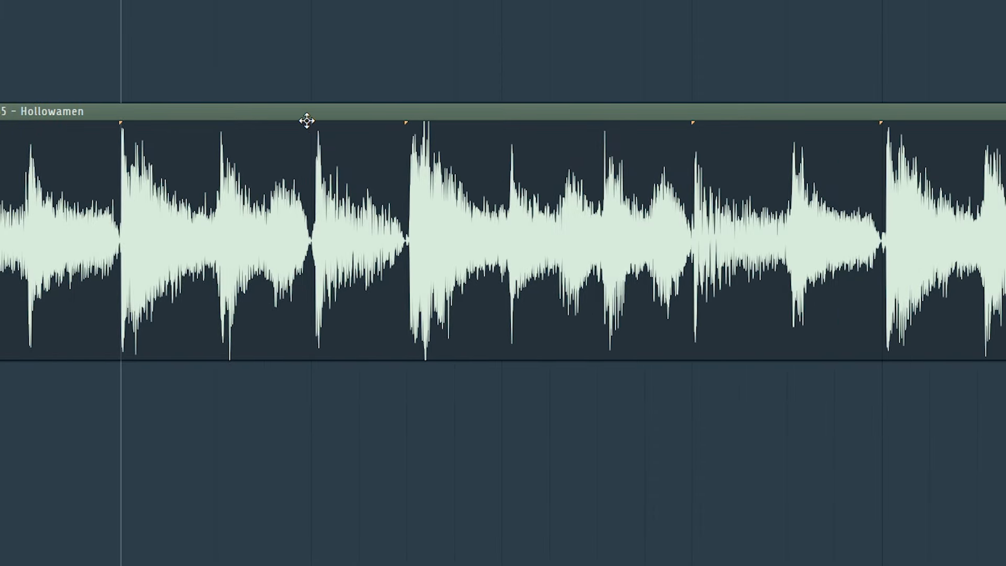
pyautogui.moveTo(307, 121); pyautogui.dragTo(266, 122)
pyautogui.scroll(-5, 254, 169)
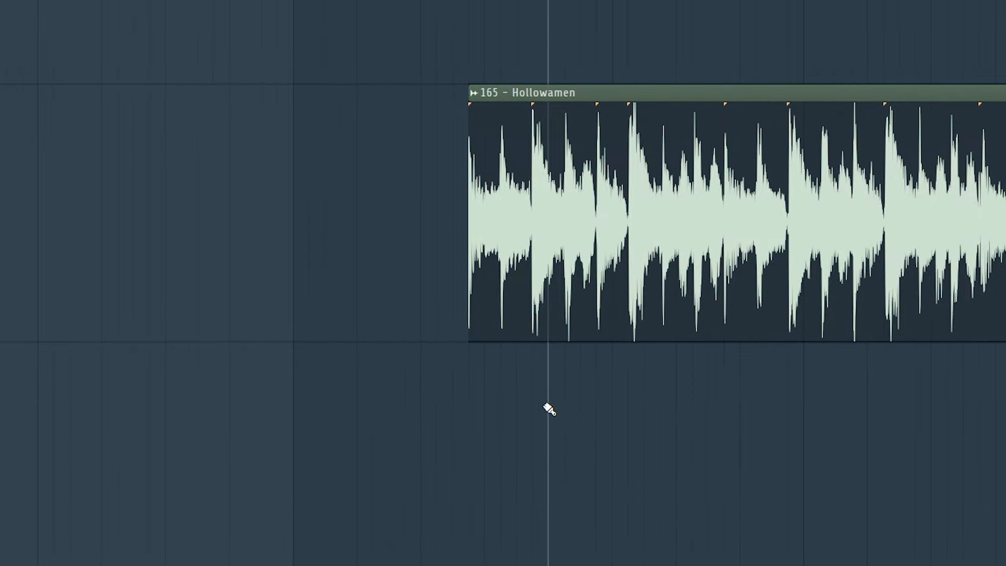
pyautogui.scroll(5, 591, 231)
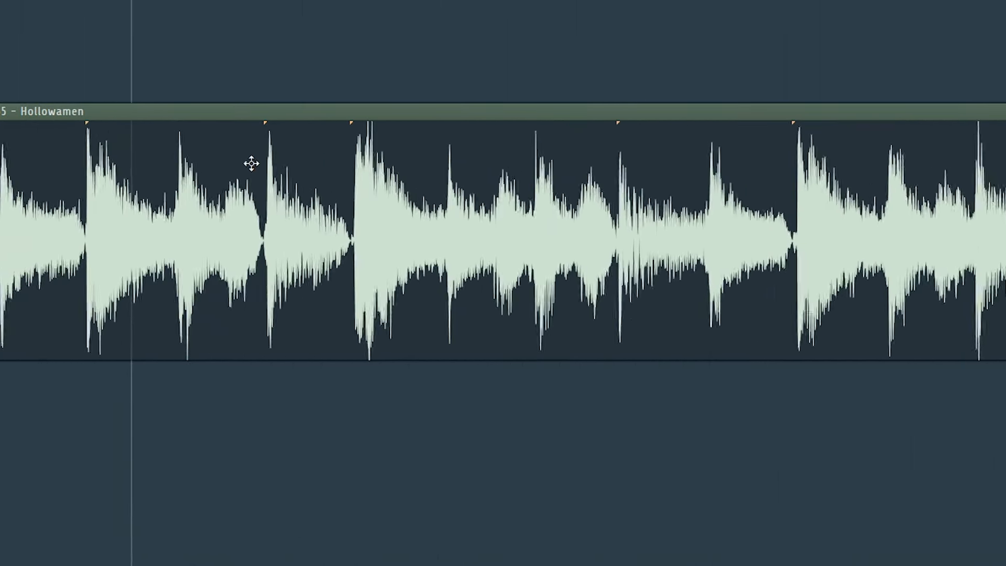
pyautogui.moveTo(266, 124); pyautogui.dragTo(314, 123)
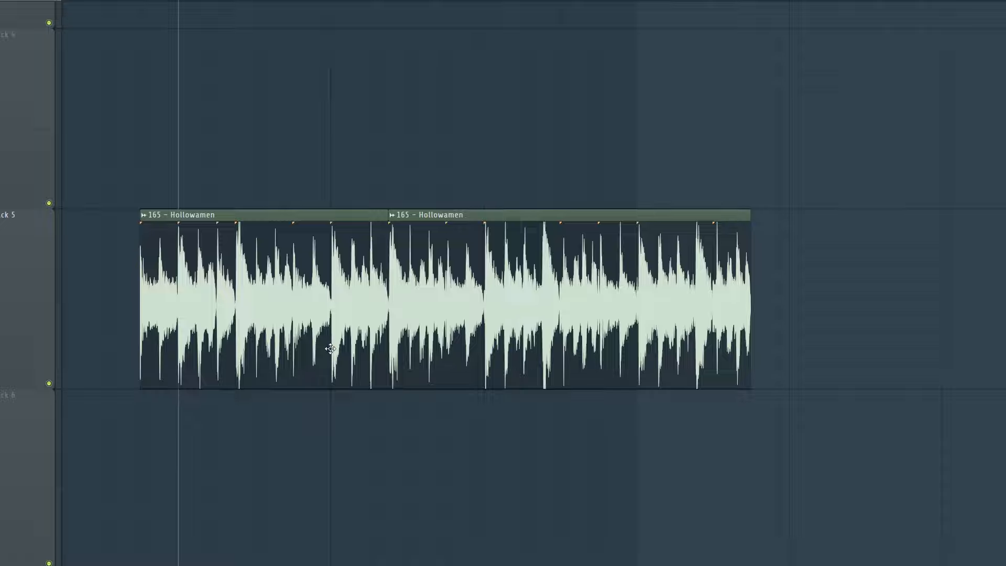
# Move the shared boundary between the two adjoining 165 - Hollowamen clips slightly earlier.
pyautogui.moveTo(392, 349); pyautogui.dragTo(370, 360)
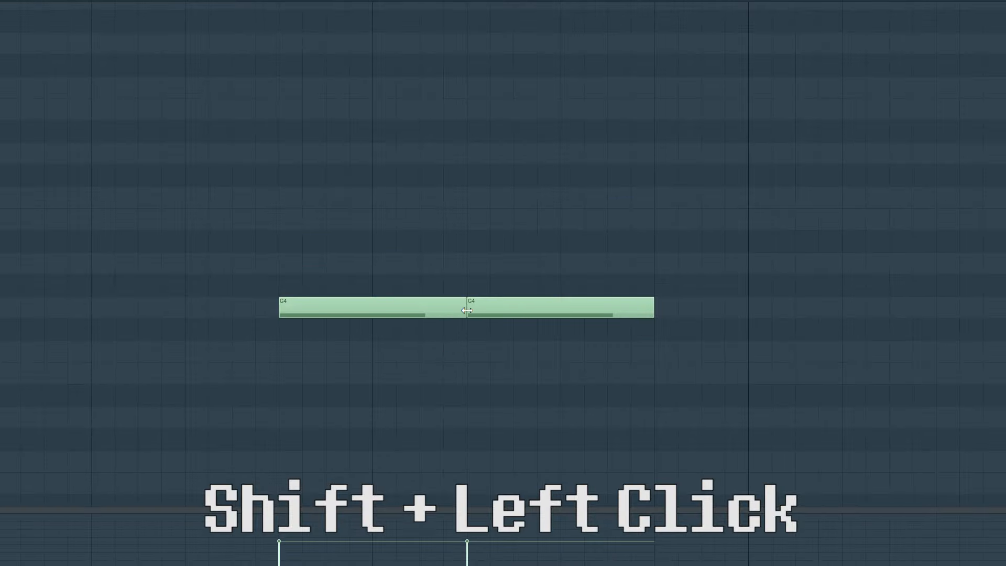
# In the piano roll, shift the boundary between two adjoining G4 notes slightly later and the end of the first chord slightly earlier.
pyautogui.moveTo(467, 310)
pyautogui.mouseDown()
pyautogui.moveTo(372, 309)
pyautogui.moveTo(531, 308)
pyautogui.moveTo(384, 307)
pyautogui.moveTo(511, 305)
pyautogui.moveTo(408, 314)
pyautogui.moveTo(479, 315)
pyautogui.mouseUp()
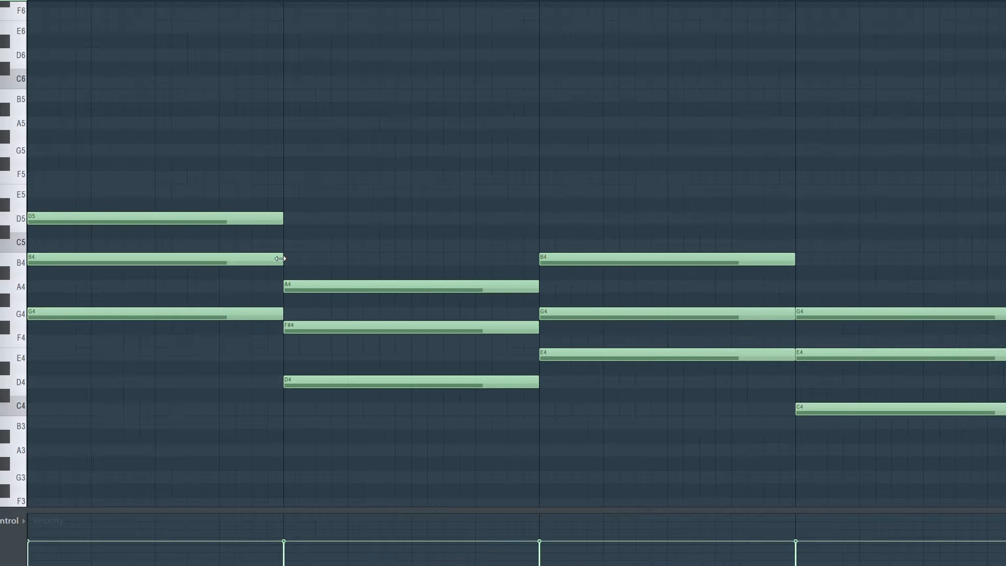
pyautogui.moveTo(283, 259); pyautogui.dragTo(252, 250)
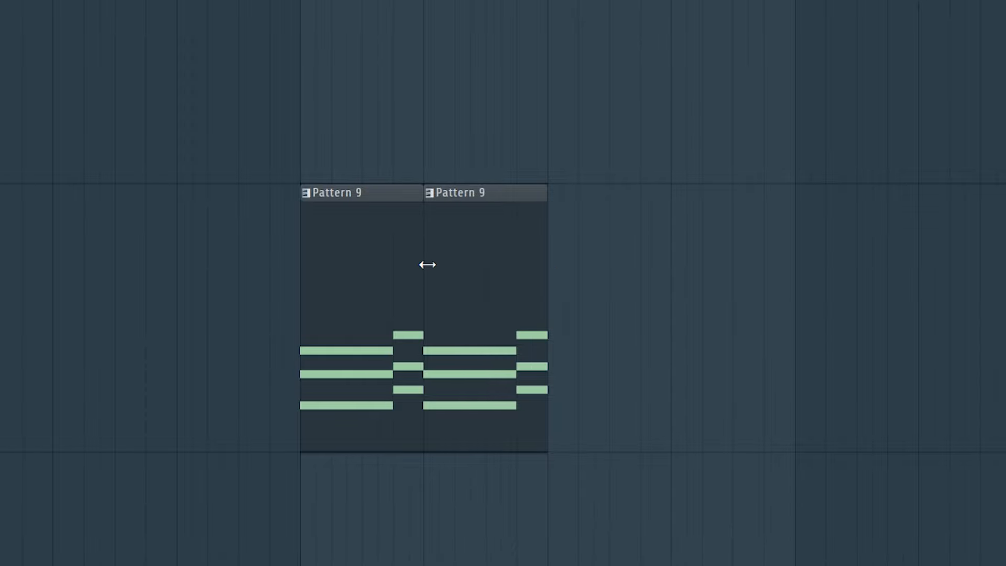
# Shift the shared boundary between the two Pattern 9 clips earlier, and do the same between the two Come On vocal clips.
pyautogui.moveTo(428, 264); pyautogui.dragTo(369, 263)
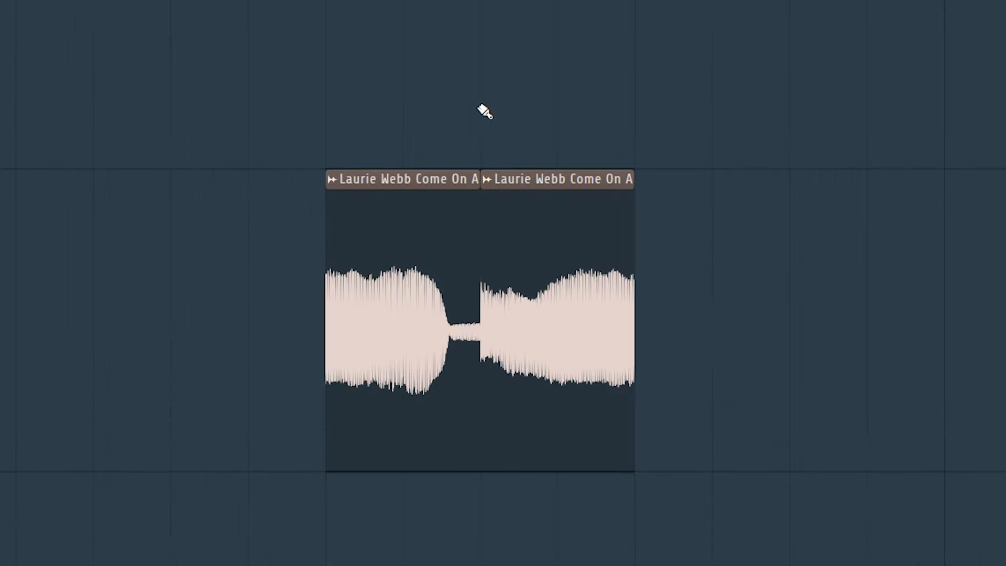
pyautogui.moveTo(477, 297); pyautogui.dragTo(441, 257)
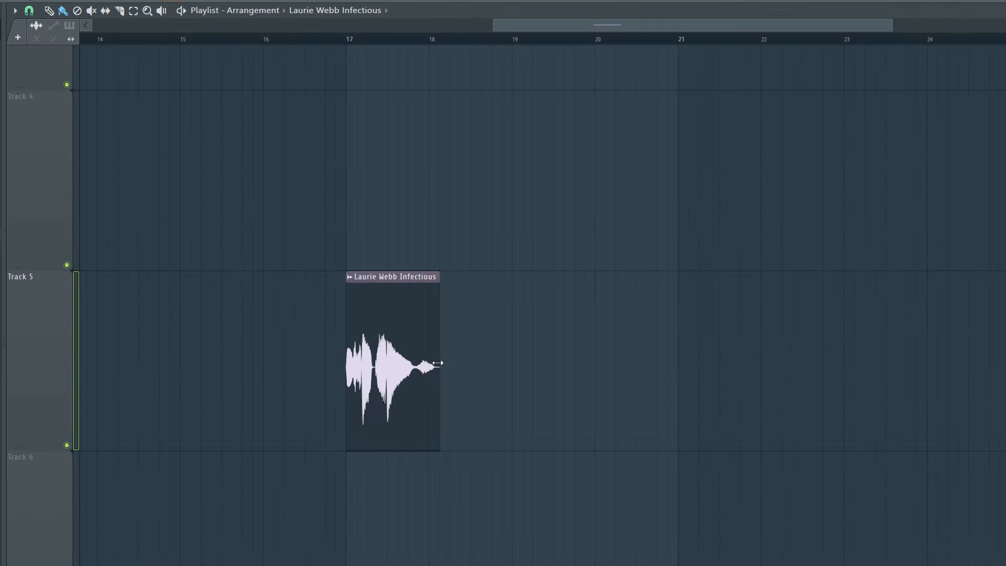
# Stretch the end of the Infectious vocal clip on Track 5 past bar 19, and extend it further to about bar 22.
pyautogui.moveTo(439, 363); pyautogui.dragTo(561, 340)
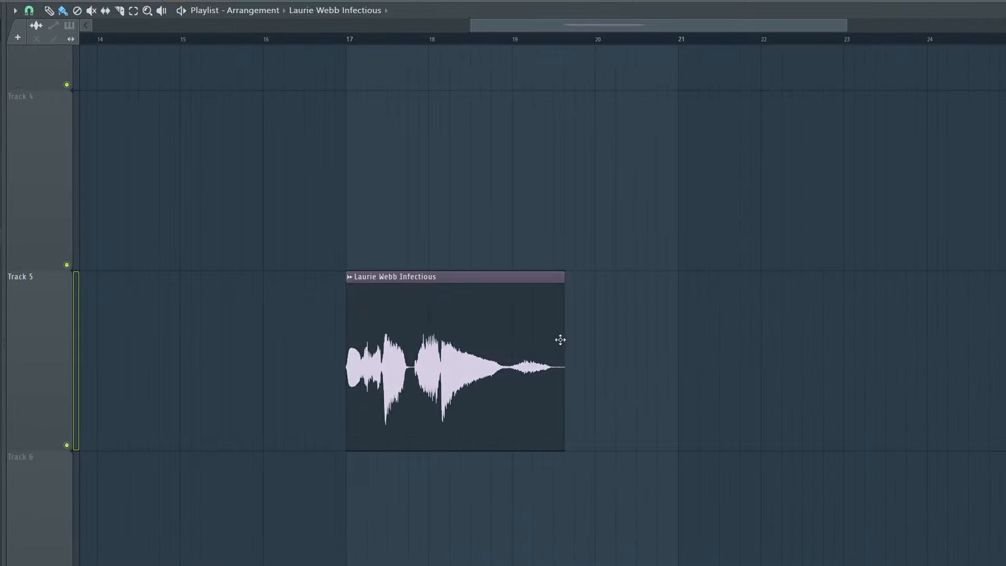
pyautogui.moveTo(566, 299); pyautogui.dragTo(786, 316)
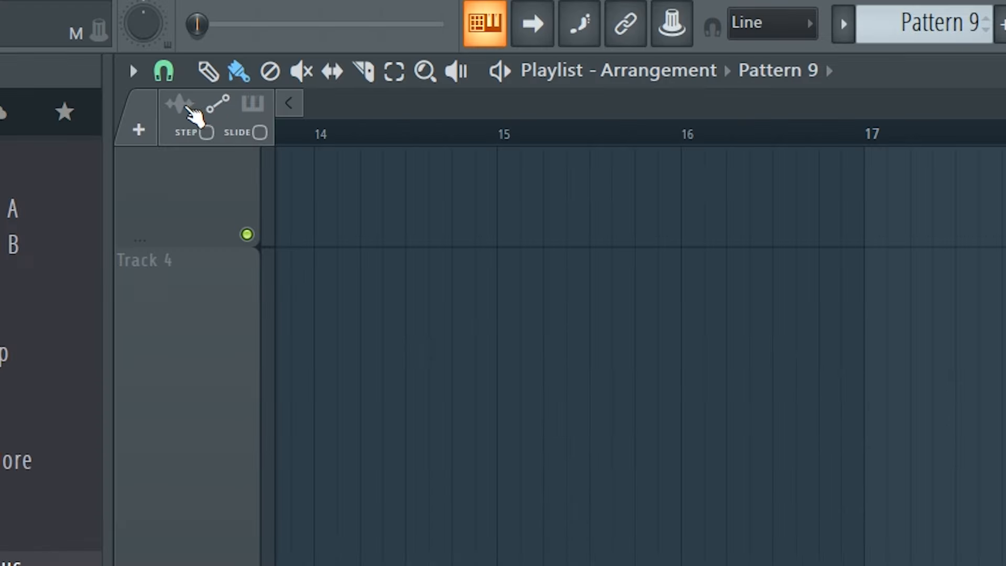
# Focus the playlist on audio clips, toggle stretch mode, and stretch the Infectious clip's end to just past bar 21.
pyautogui.click(191, 110)
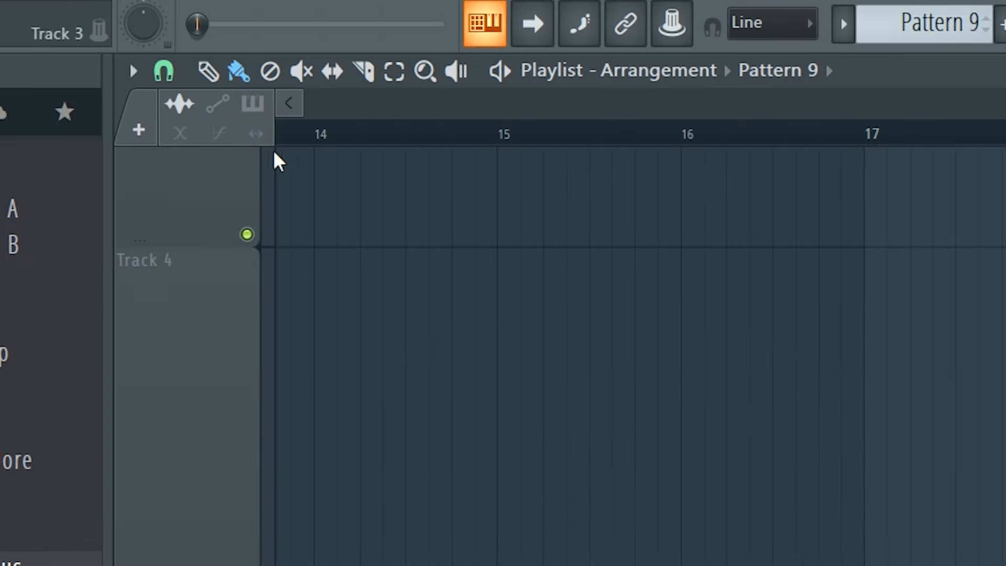
pyautogui.hotkey('shift', 'm')
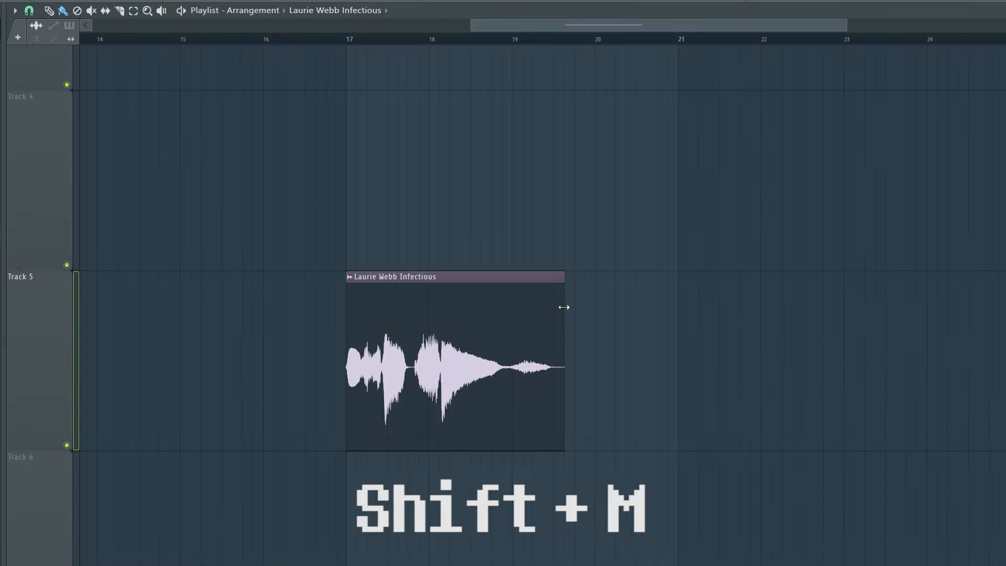
pyautogui.moveTo(565, 306); pyautogui.dragTo(709, 297)
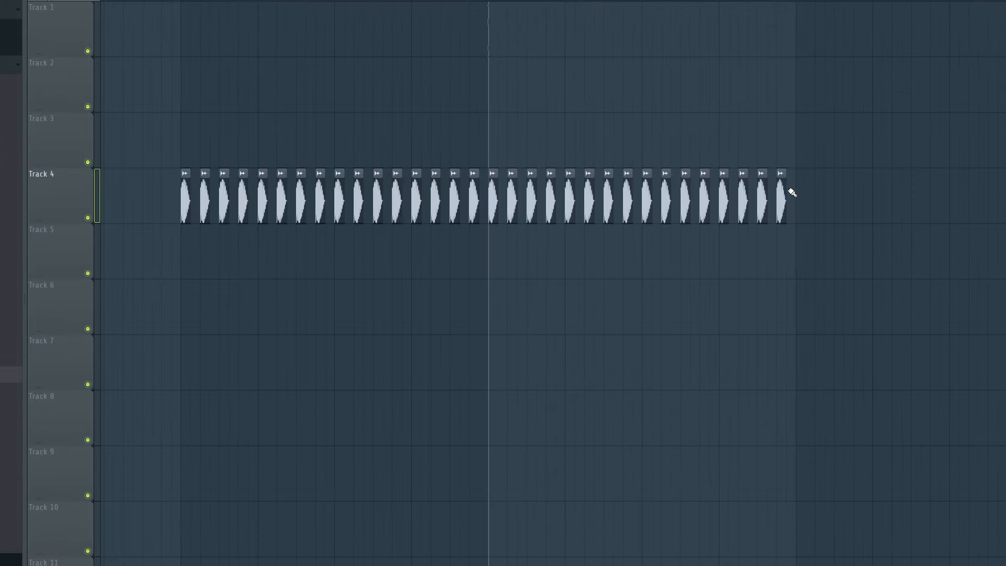
# Extend the row of repeated one-shot clips on Track 4 and adjust clips within the row.
pyautogui.moveTo(789, 204); pyautogui.dragTo(852, 209)
pyautogui.moveTo(479, 176)
pyautogui.mouseDown()
pyautogui.moveTo(475, 203)
pyautogui.moveTo(388, 230)
pyautogui.moveTo(294, 209)
pyautogui.mouseUp()
pyautogui.moveTo(629, 176)
pyautogui.mouseDown()
pyautogui.moveTo(640, 177)
pyautogui.moveTo(643, 232)
pyautogui.mouseUp()
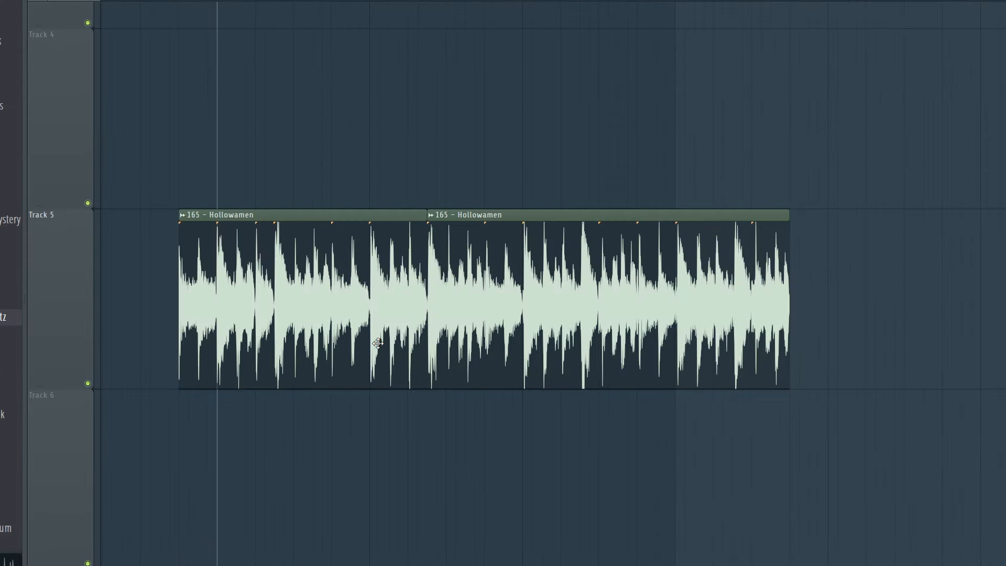
# Stretch the first Hollowamen clip on Track 5 longer by moving its shared boundary with the second clip later.
pyautogui.moveTo(427, 340); pyautogui.dragTo(510, 341)
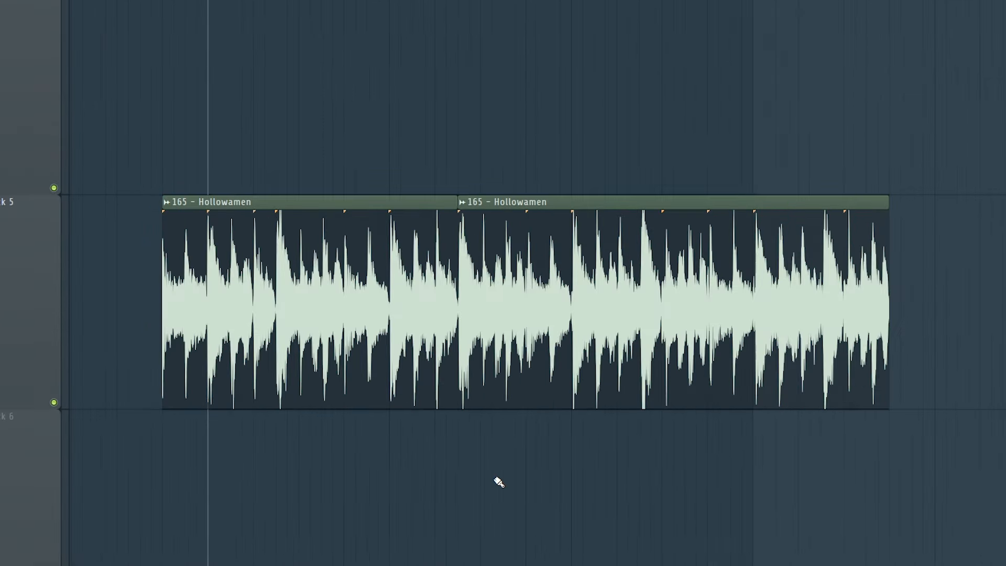
pyautogui.moveTo(458, 350); pyautogui.dragTo(557, 376)
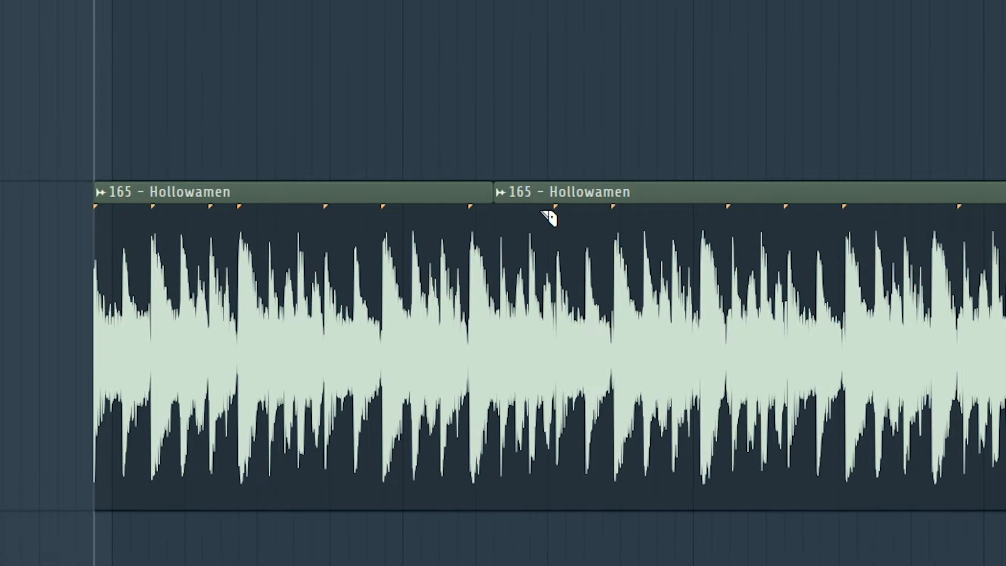
# Make the second Hollowamen clip unique and move its boundary with the first clip much earlier.
pyautogui.click(510, 196)
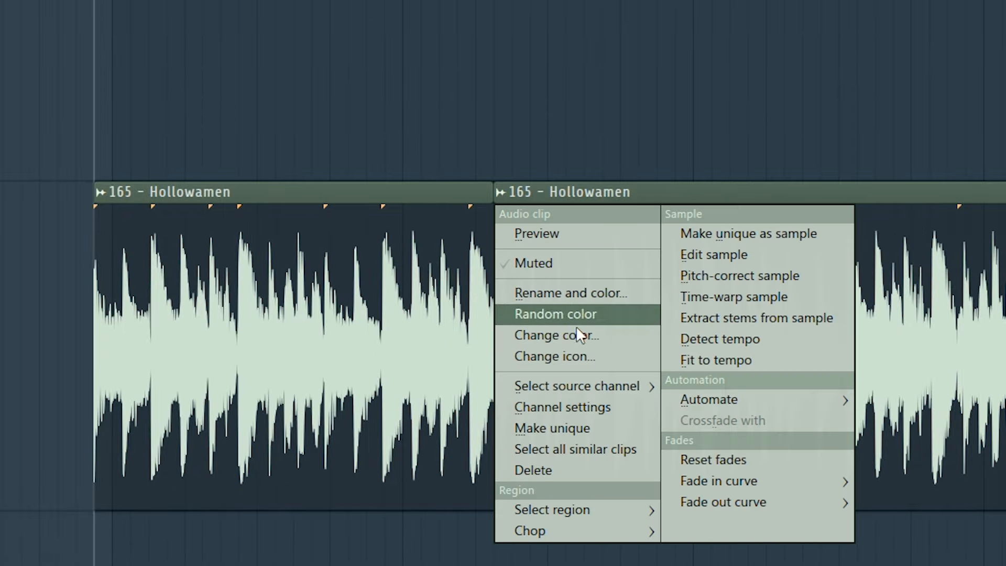
pyautogui.click(600, 427)
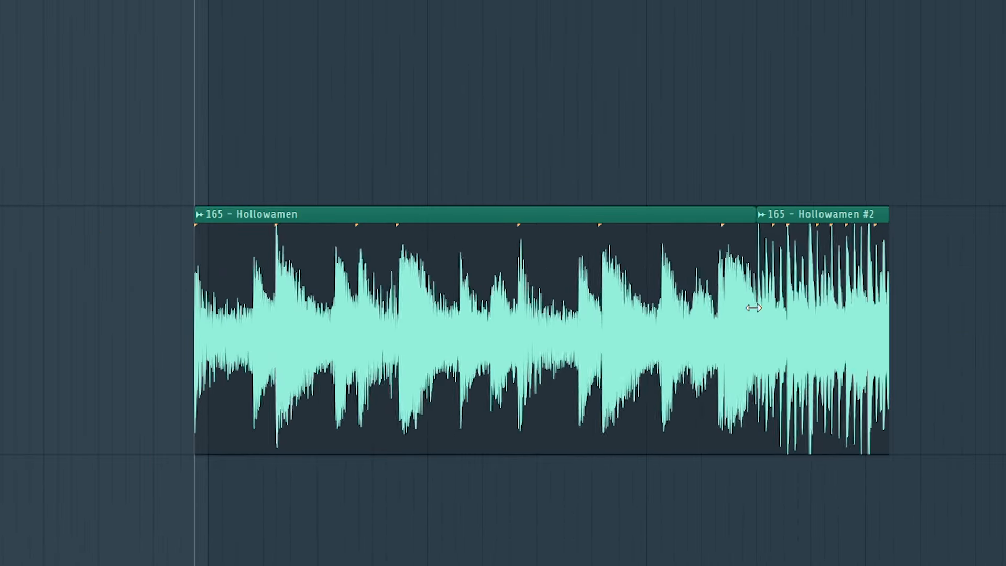
pyautogui.moveTo(763, 296); pyautogui.dragTo(259, 283)
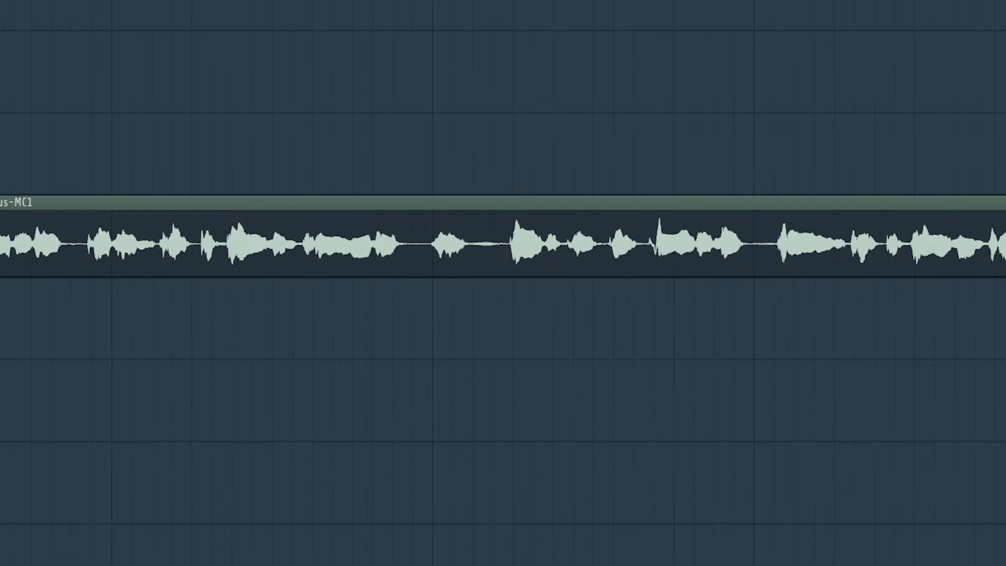
# Slice the PutEmUp - Chorus-MC1 vocal at three points so two neighbouring short phrases become separate clips.
pyautogui.scroll(3, 456, 218)
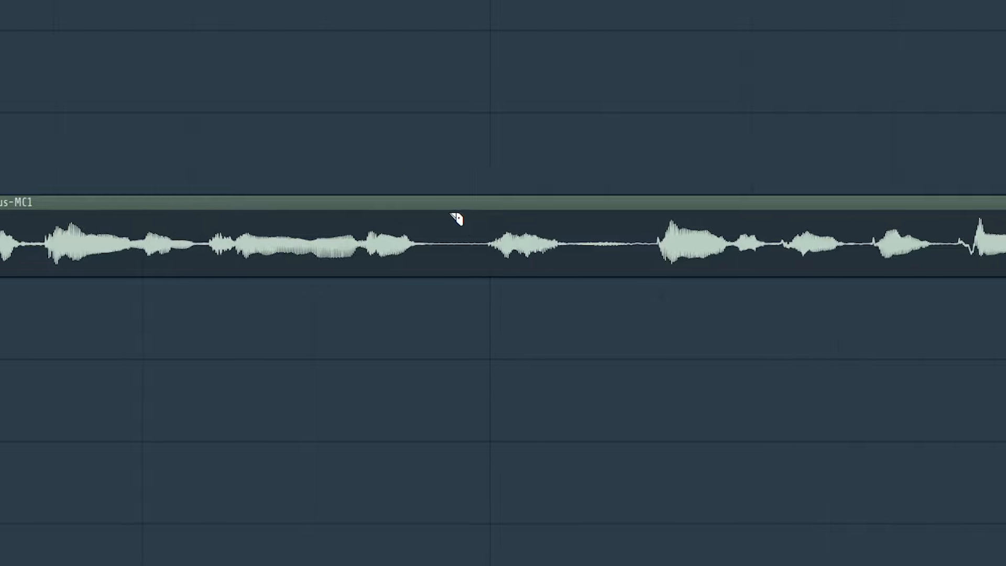
pyautogui.click(366, 266)
pyautogui.click(435, 265)
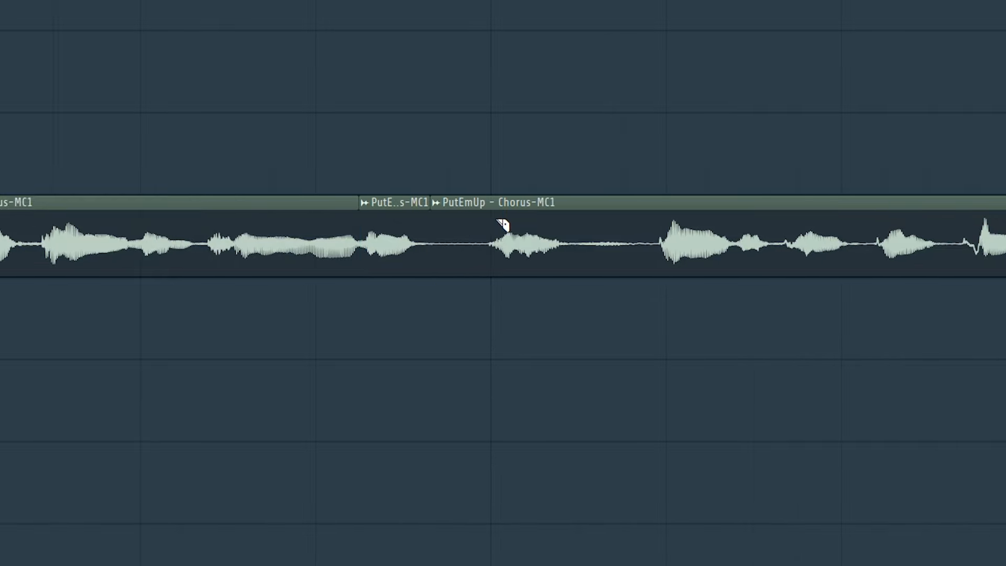
pyautogui.moveTo(579, 231); pyautogui.dragTo(571, 276)
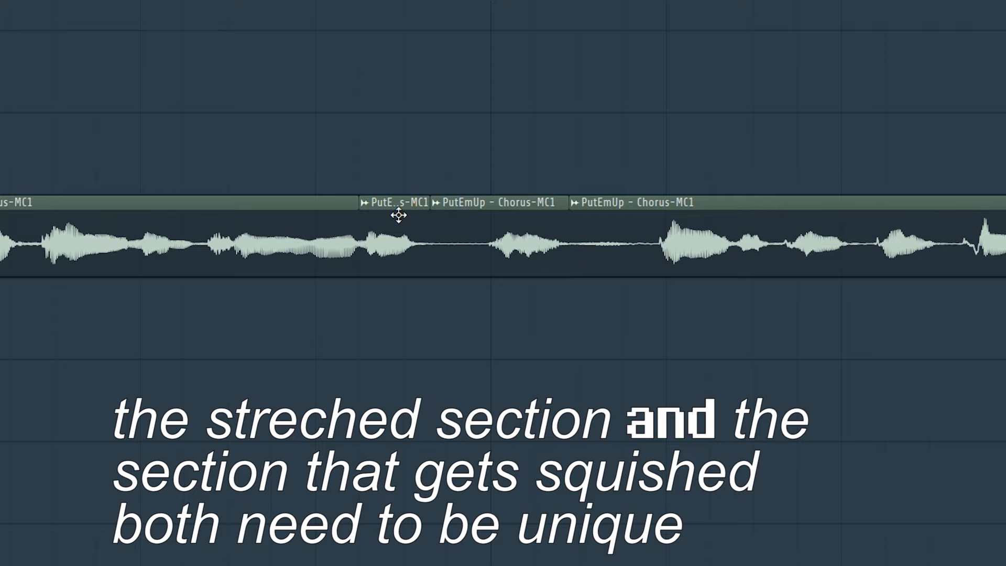
# Make the two short middle PutEmUp - Chorus-MC1 clips unique and shift their shared boundary later, stretching the first and squeezing the second.
pyautogui.click(370, 203)
pyautogui.click(442, 388)
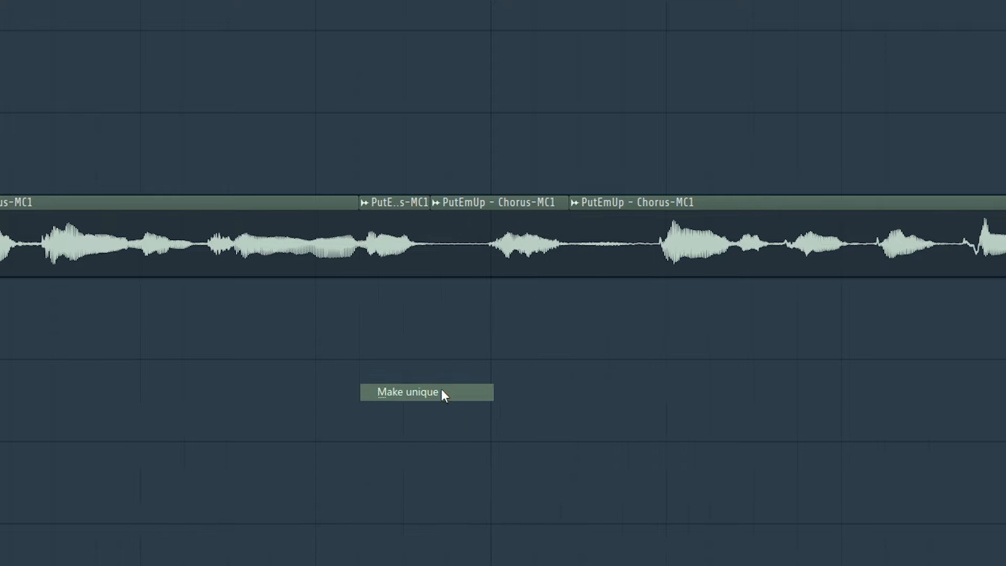
pyautogui.click(444, 204)
pyautogui.click(485, 391)
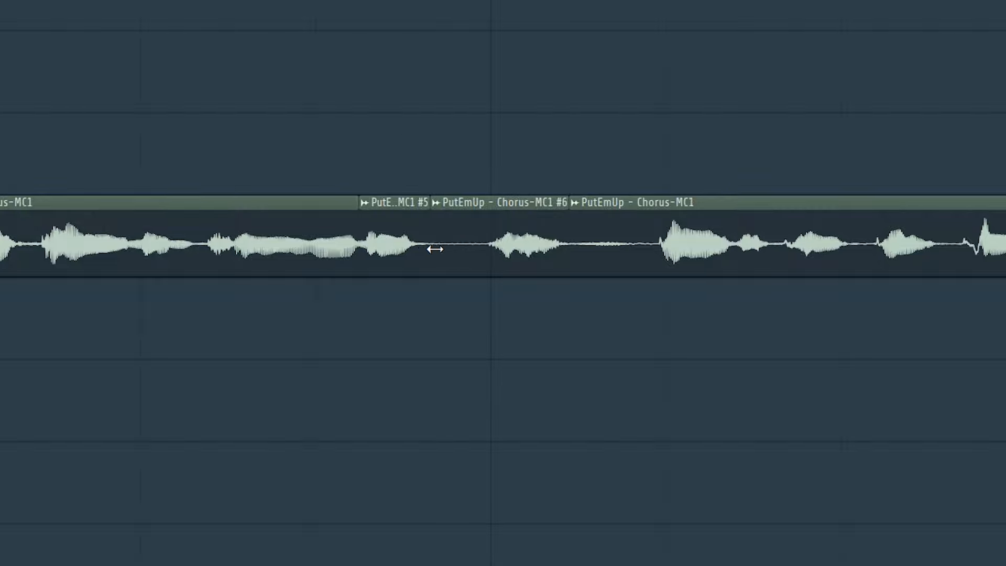
pyautogui.moveTo(432, 248); pyautogui.dragTo(528, 258)
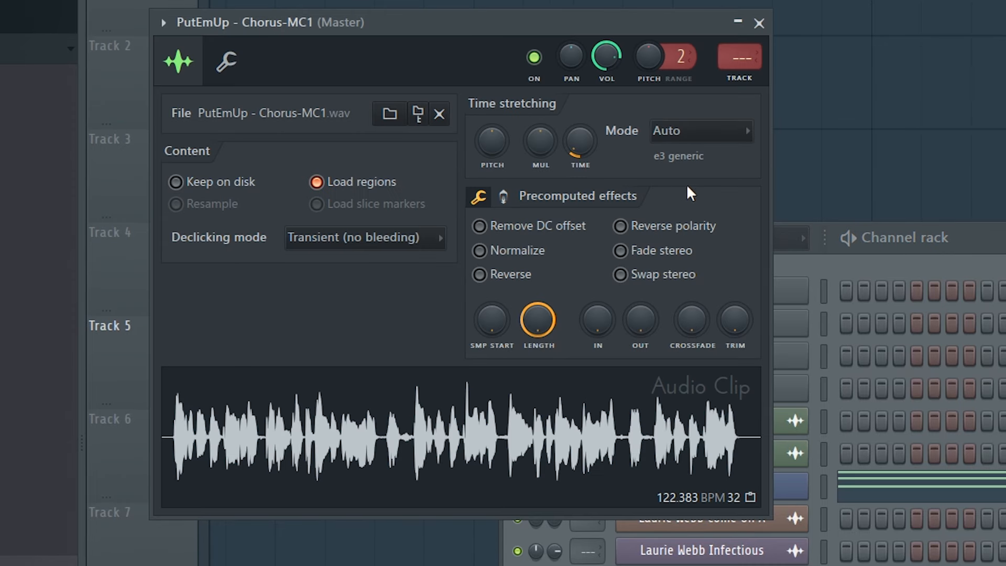
# Change the time stretching mode in the PutEmUp - Chorus-MC1 channel settings.
pyautogui.click(674, 132)
pyautogui.click(684, 188)
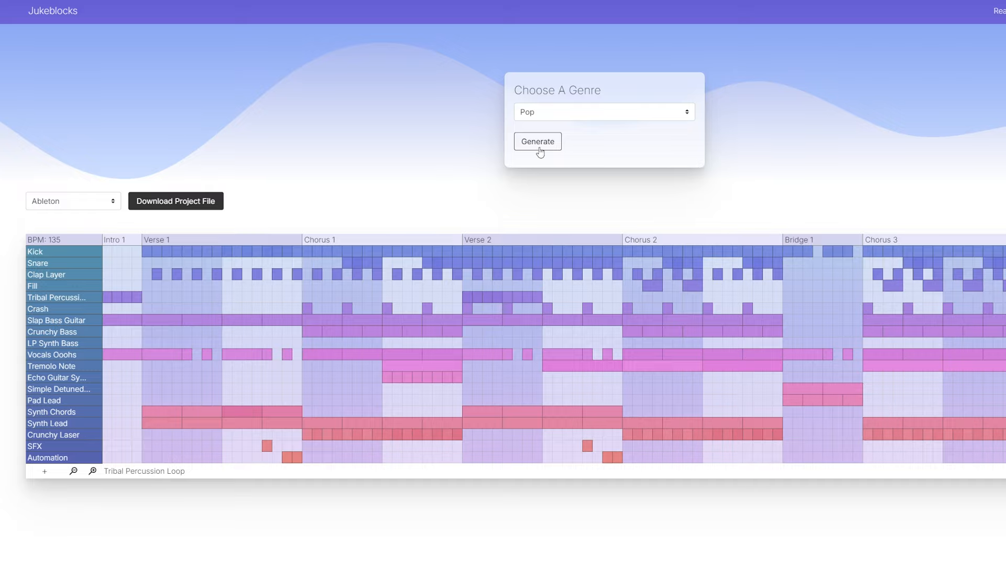
# Generate another Pop song arrangement, choose the House genre and generate new arrangements for it.
pyautogui.click(540, 152)
pyautogui.click(571, 112)
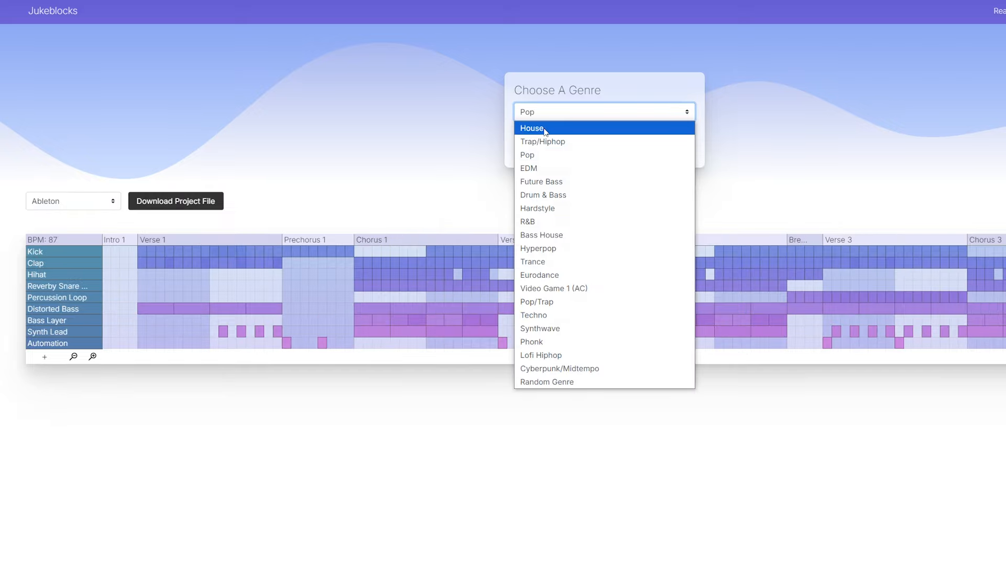
pyautogui.click(545, 129)
pyautogui.click(543, 144)
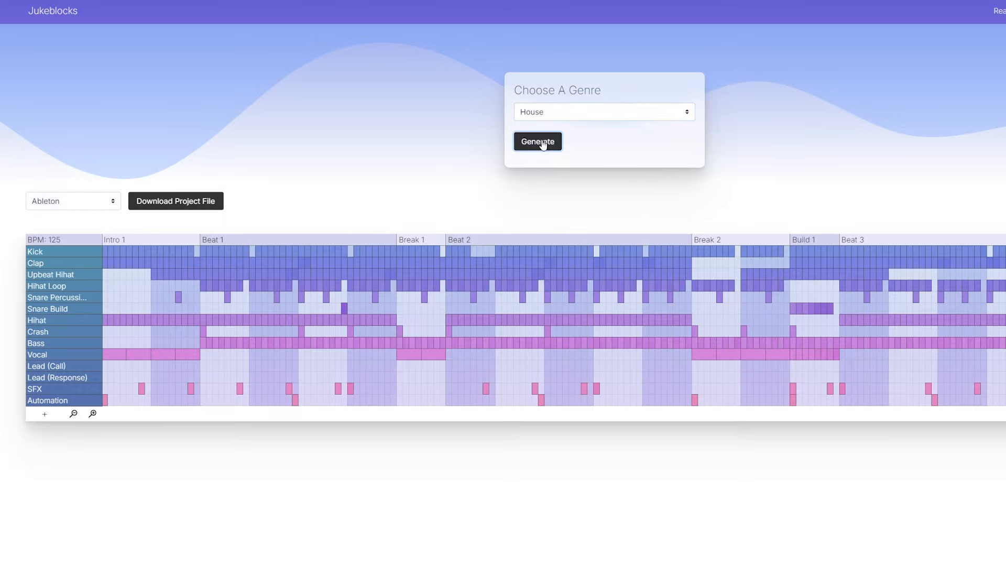
pyautogui.click(543, 146)
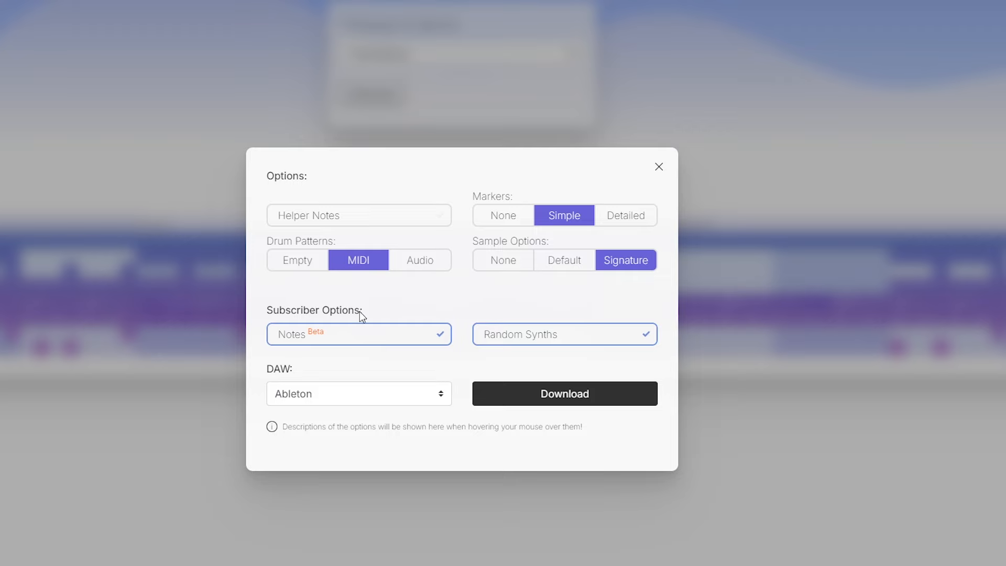
# Set the DAW for the project download to FL Studio.
pyautogui.click(377, 394)
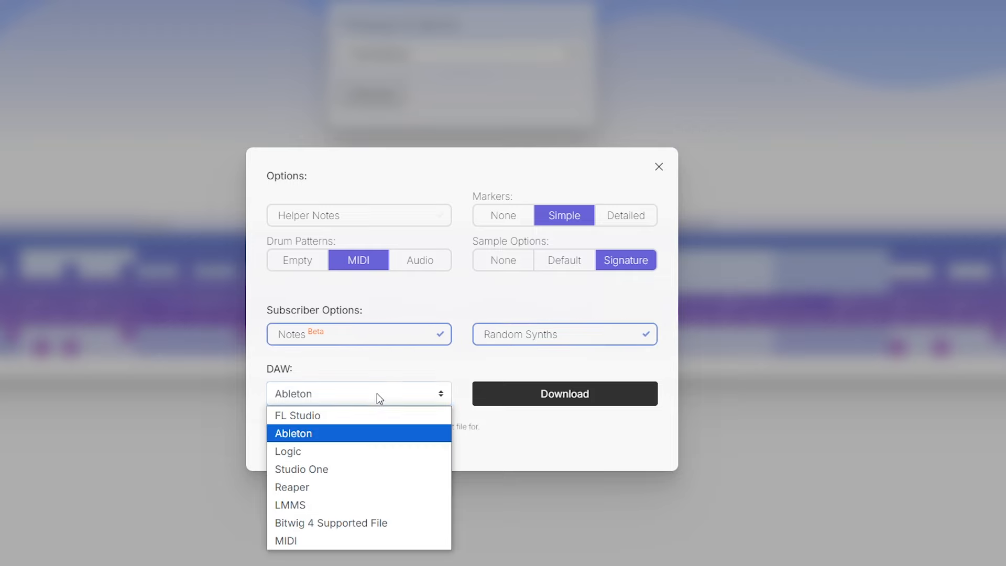
pyautogui.click(322, 417)
pyautogui.click(447, 307)
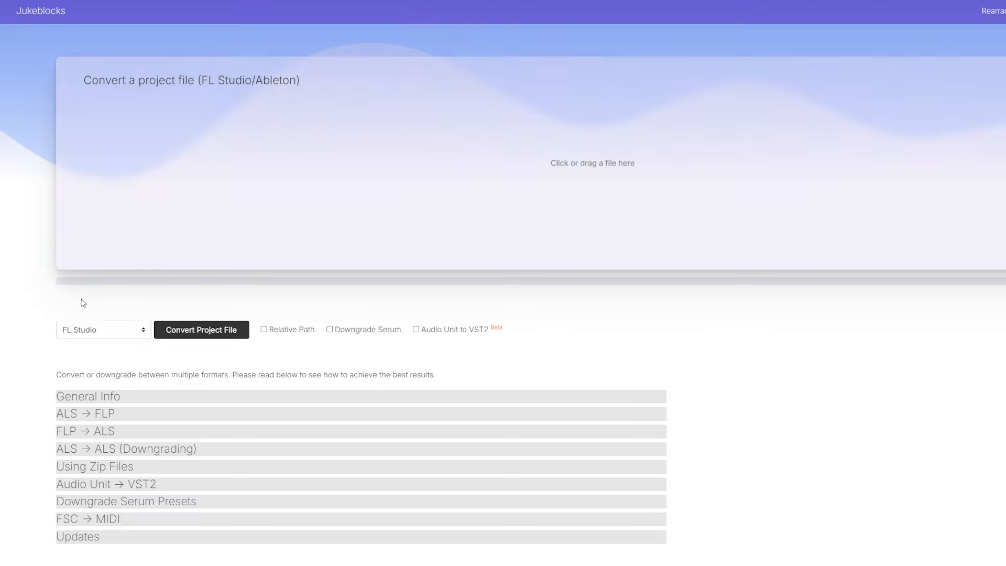
# Choose Ableton (10.1) as the output format in the Jukeblocks project converter.
pyautogui.click(105, 332)
pyautogui.click(95, 360)
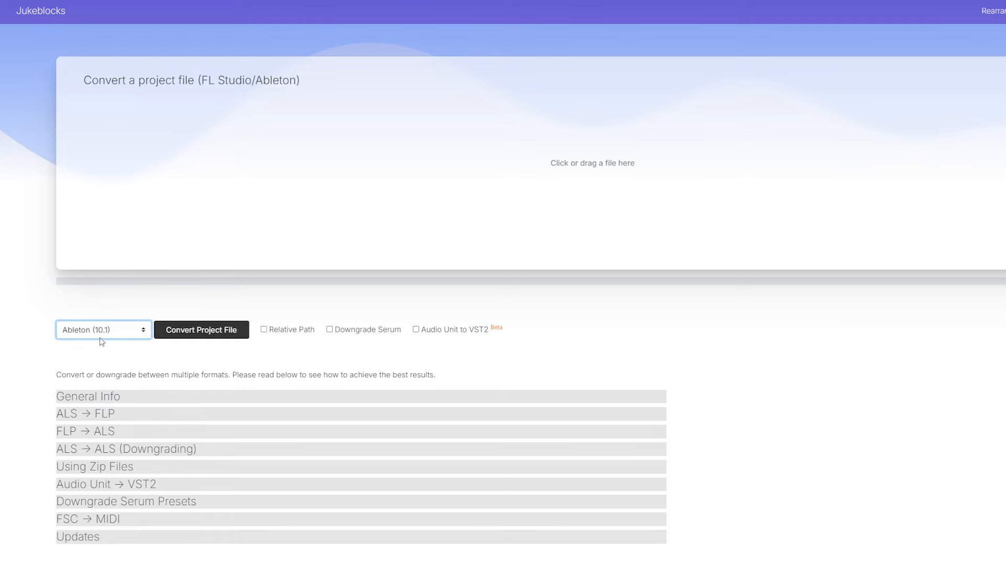
pyautogui.click(101, 334)
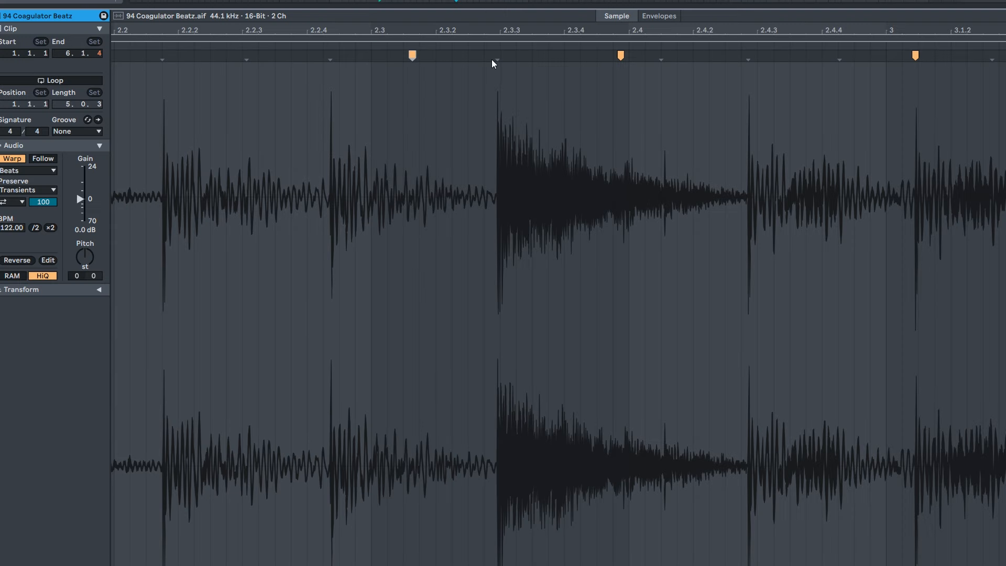
# Switch to Ableton Live and warp 94 Coagulator Beatz: shift the 2.3.3 hit later, the 2.2.3 transient earlier and the marker after 2.3 later.
pyautogui.moveTo(493, 64); pyautogui.dragTo(552, 69)
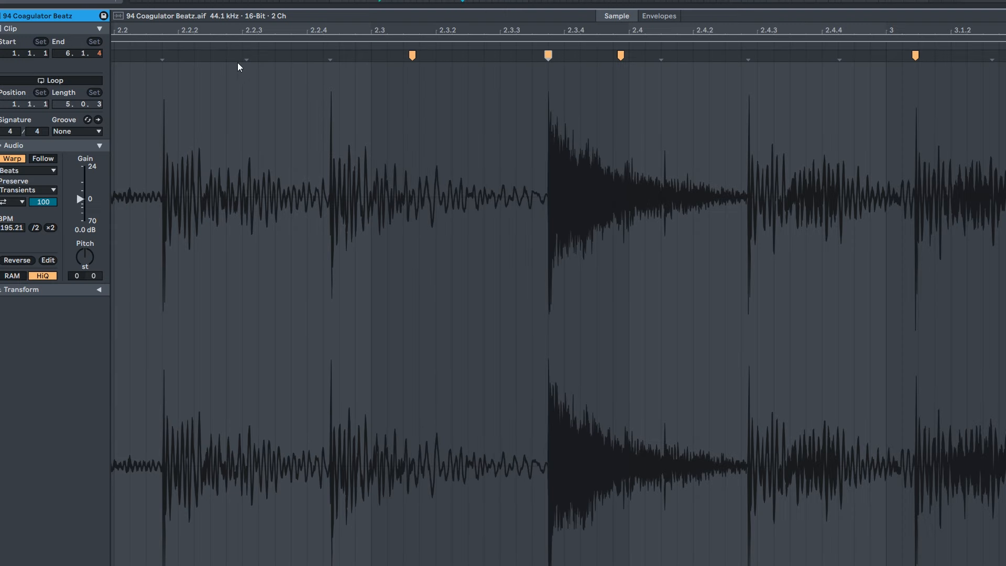
pyautogui.moveTo(247, 66); pyautogui.dragTo(189, 66)
pyautogui.moveTo(412, 56); pyautogui.dragTo(484, 55)
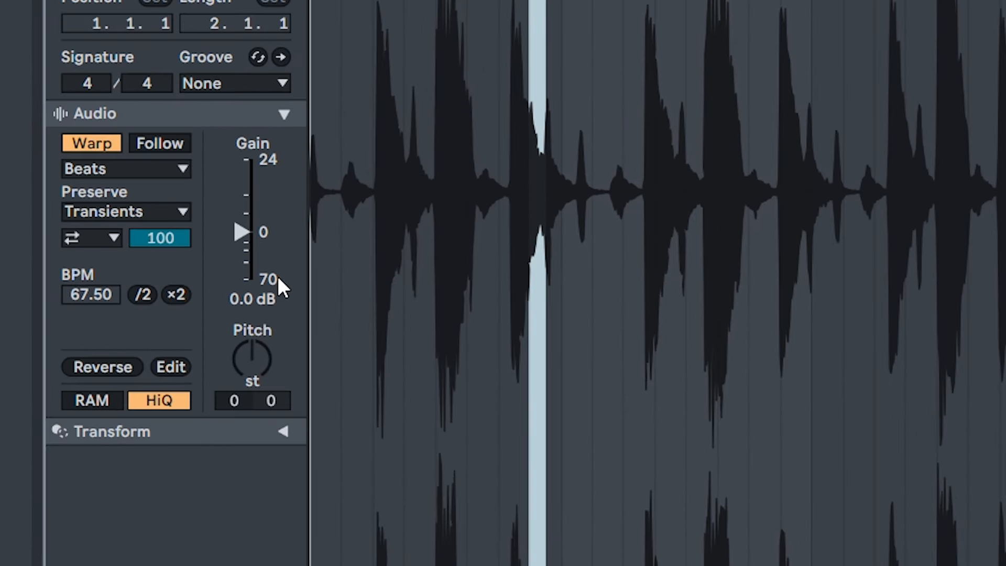
pyautogui.moveTo(307, 277); pyautogui.dragTo(181, 262)
pyautogui.click(467, 232)
pyautogui.click(932, 203)
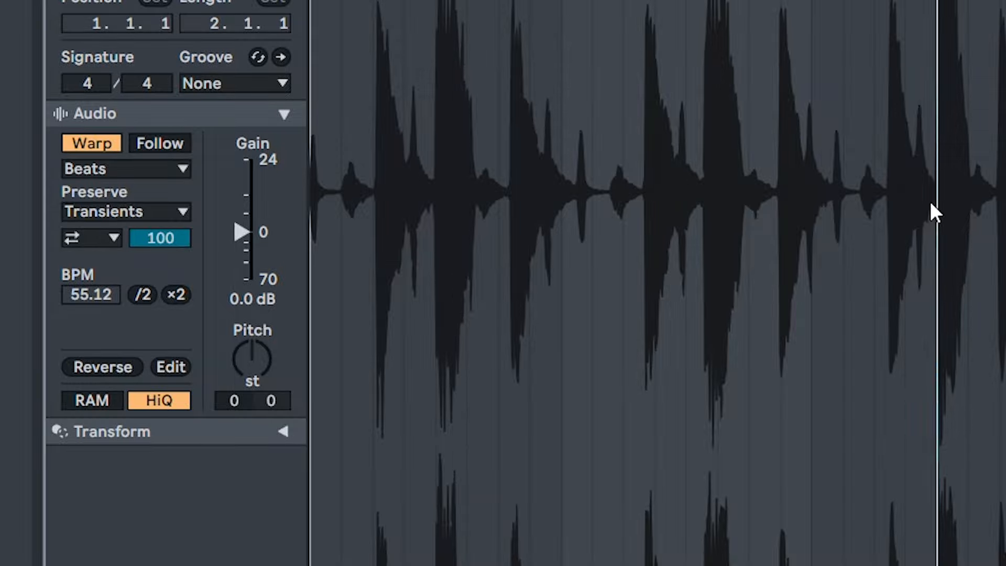
pyautogui.click(773, 143)
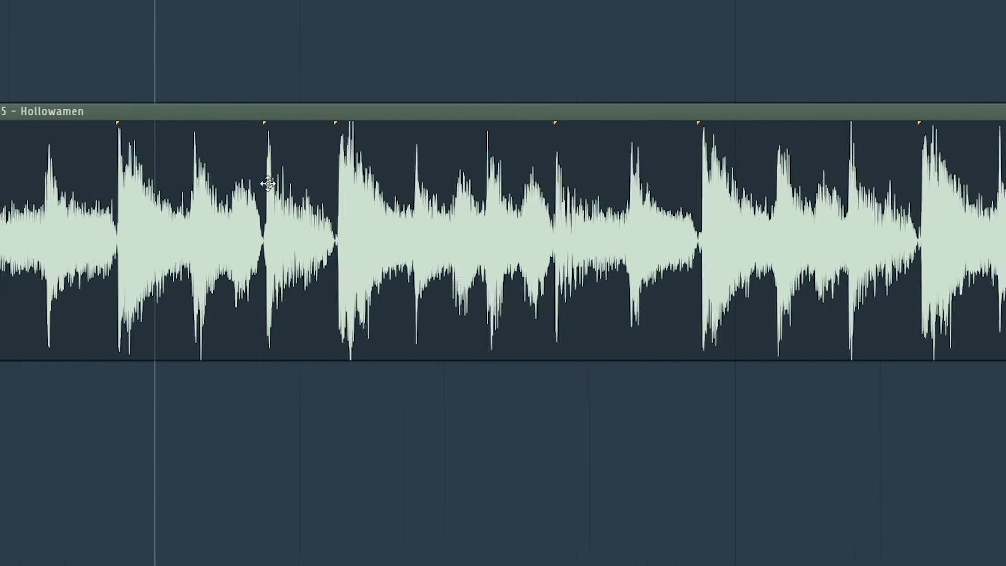
pyautogui.scroll(2, 267, 184)
pyautogui.moveTo(270, 124); pyautogui.dragTo(316, 121)
pyautogui.moveTo(402, 123)
pyautogui.mouseDown()
pyautogui.moveTo(454, 127)
pyautogui.moveTo(420, 128)
pyautogui.mouseUp()
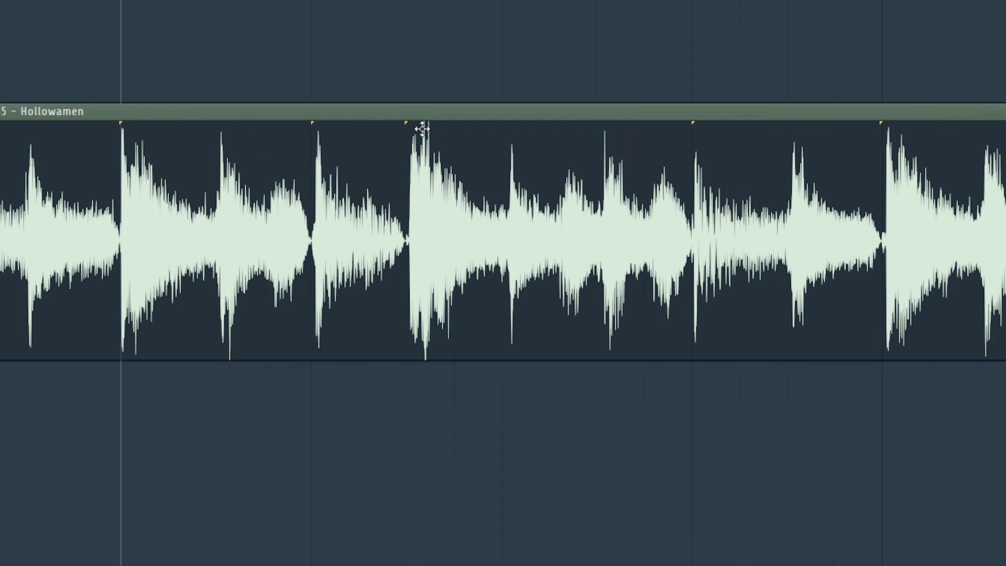
pyautogui.moveTo(703, 128); pyautogui.dragTo(766, 152)
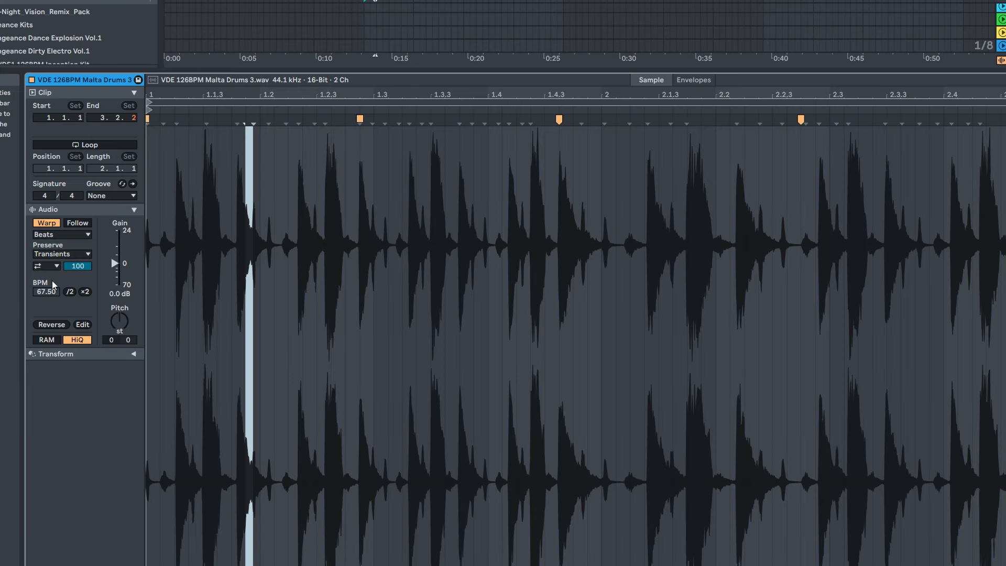
pyautogui.moveTo(297, 272); pyautogui.dragTo(254, 272)
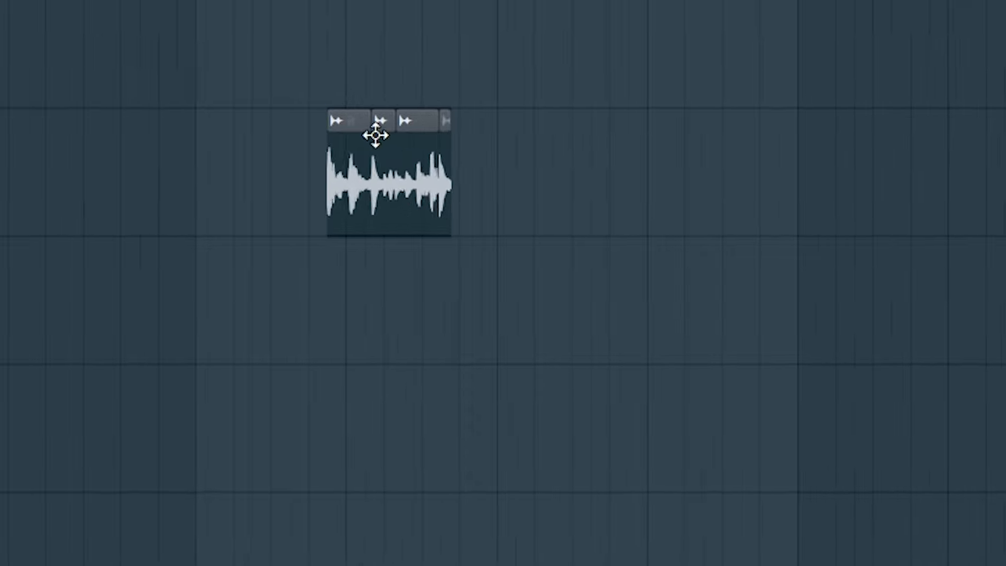
# Select the amen_brother slices in the FL Studio playlist in turn, clear the selection and play the clips.
pyautogui.scroll(6, 376, 135)
pyautogui.moveTo(262, 37); pyautogui.dragTo(273, 234)
pyautogui.moveTo(434, 97); pyautogui.dragTo(420, 196)
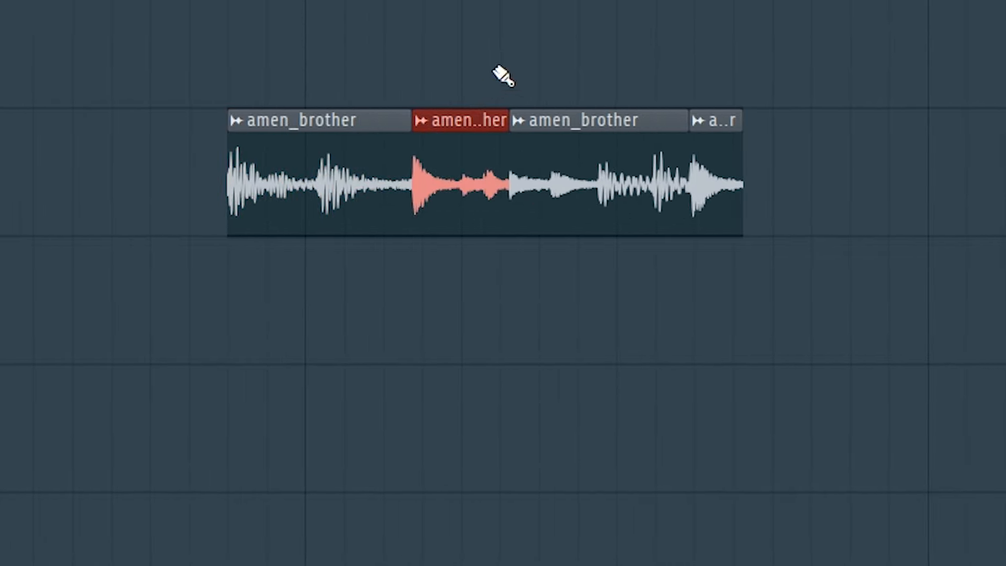
pyautogui.keyDown('ctrl'); pyautogui.click(494, 67); pyautogui.keyUp('ctrl')
pyautogui.moveTo(546, 43); pyautogui.dragTo(613, 212)
pyautogui.moveTo(748, 80); pyautogui.dragTo(752, 218)
pyautogui.keyDown('ctrl'); pyautogui.click(897, 235); pyautogui.keyUp('ctrl')
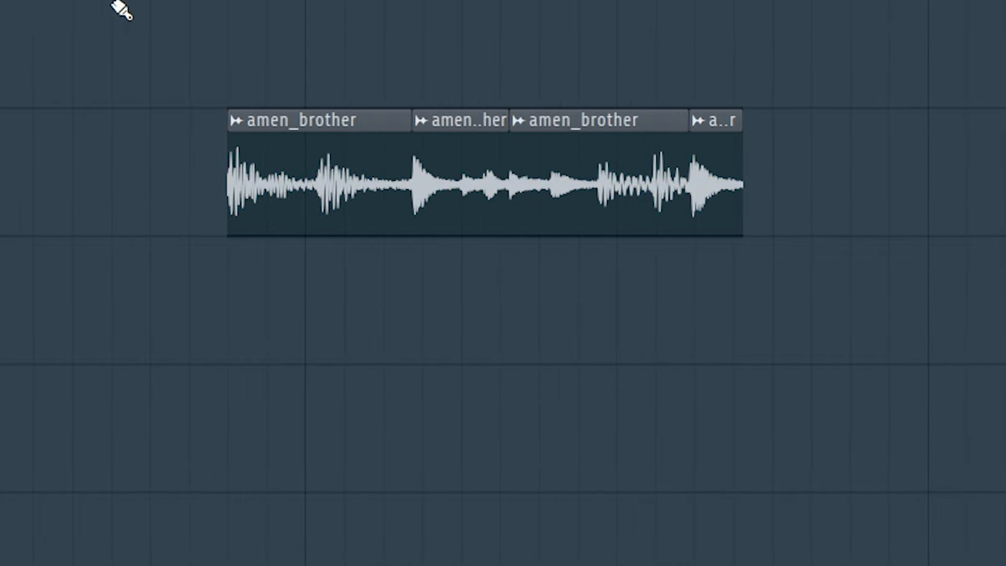
pyautogui.press('space')
pyautogui.scroll(1, 586, 206)
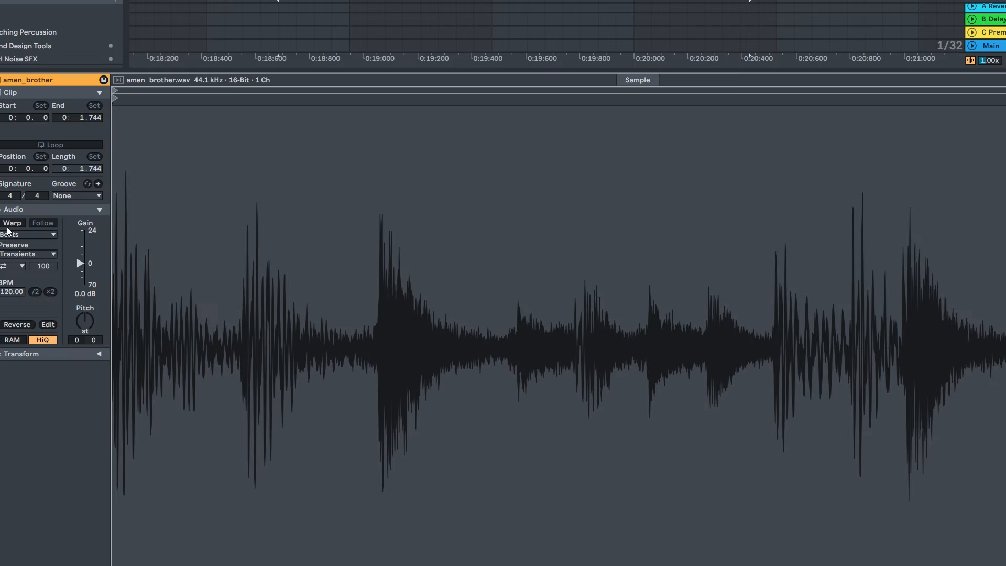
# Turn on warping for the amen_brother clip in Ableton Live and set its warp mode to Re-Pitch.
pyautogui.click(12, 223)
pyautogui.click(32, 237)
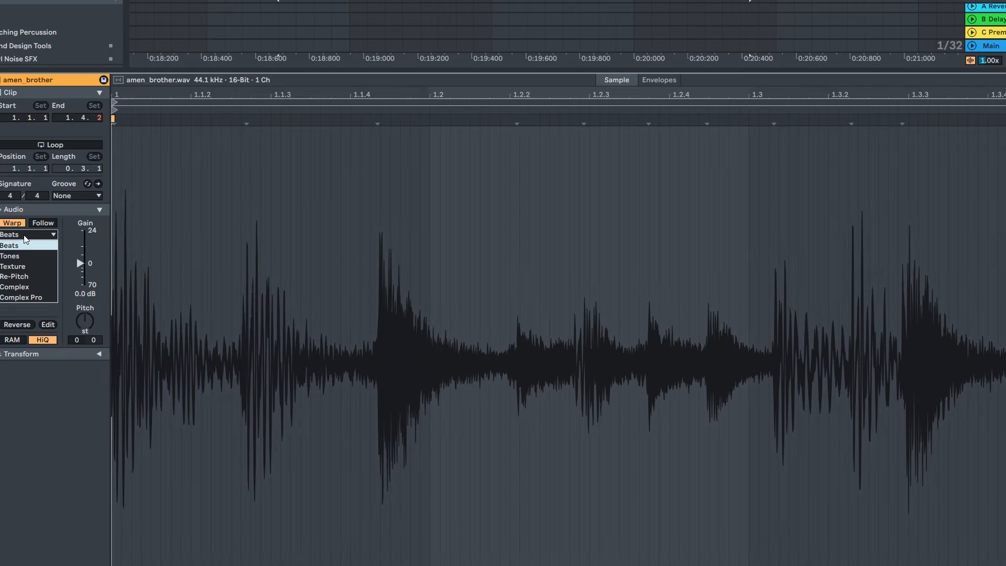
pyautogui.click(33, 276)
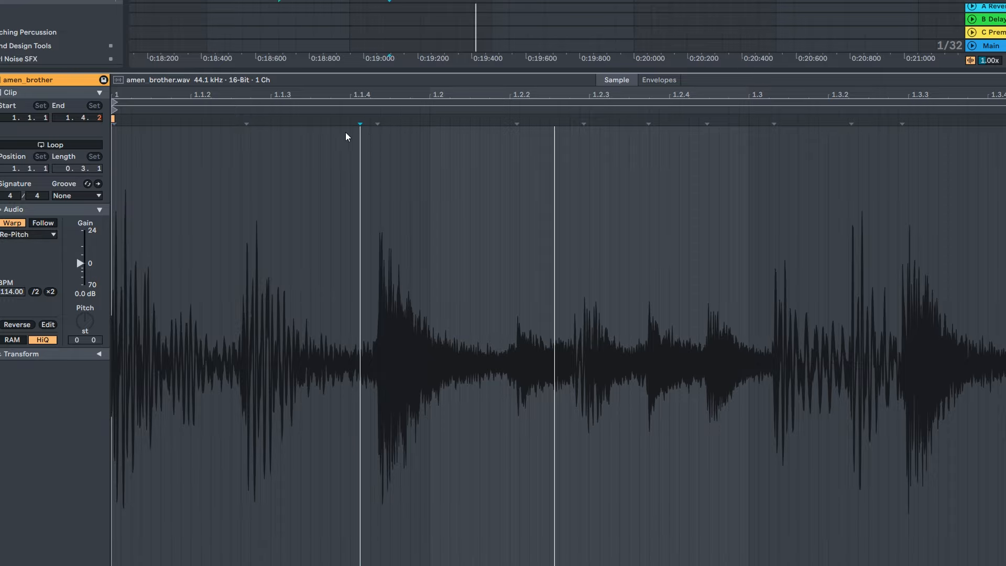
# Warp three hits of amen_brother: shift the third hit to just before 1.2.2, a middle hit earlier near 1.2.4, and a late hit later.
pyautogui.moveTo(360, 131); pyautogui.dragTo(490, 131)
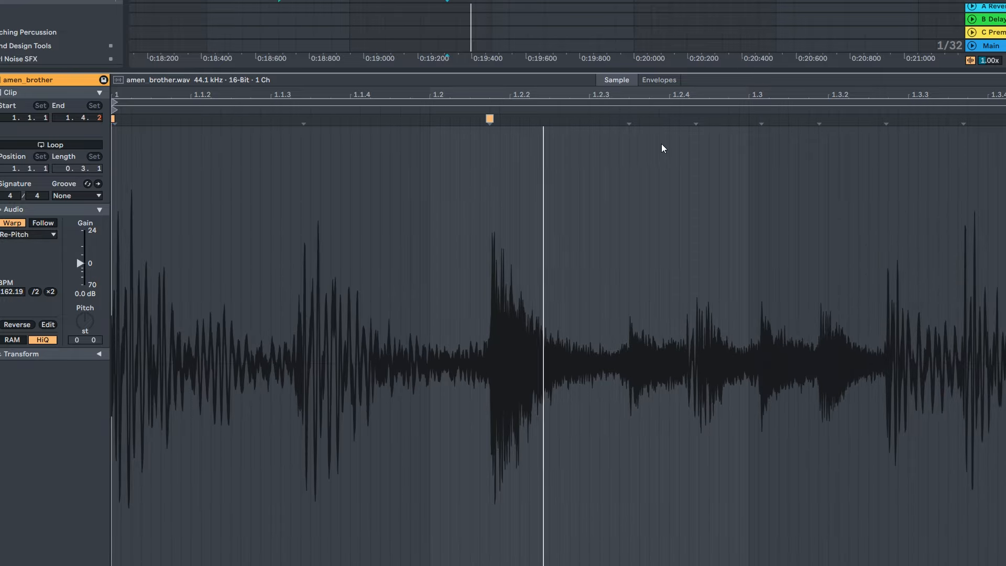
pyautogui.moveTo(766, 121); pyautogui.dragTo(689, 121)
pyautogui.moveTo(943, 121); pyautogui.dragTo(1005, 121)
pyautogui.hscroll(3, 891, 194)
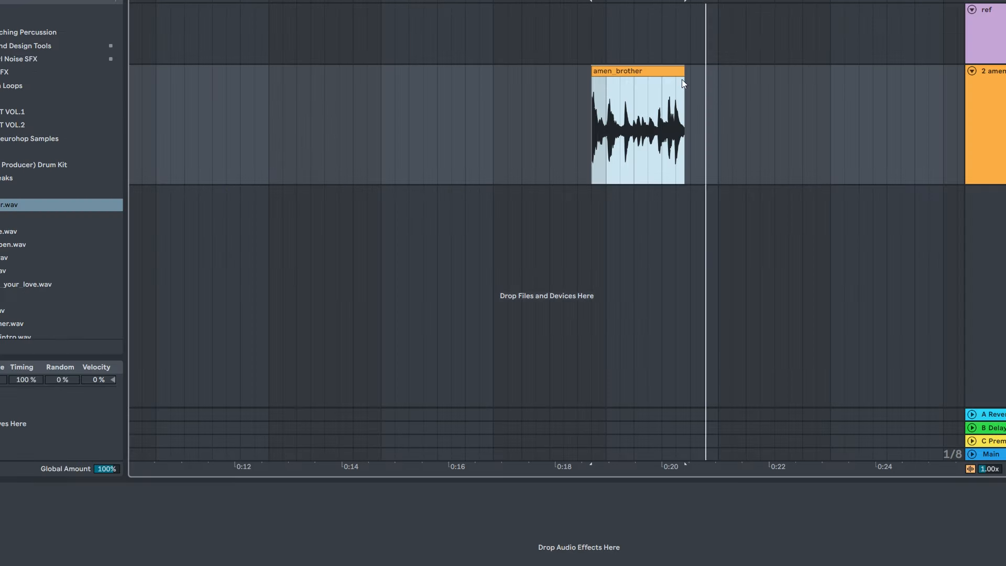
pyautogui.press('space')
pyautogui.scroll(3, 699, 95)
pyautogui.click(696, 97)
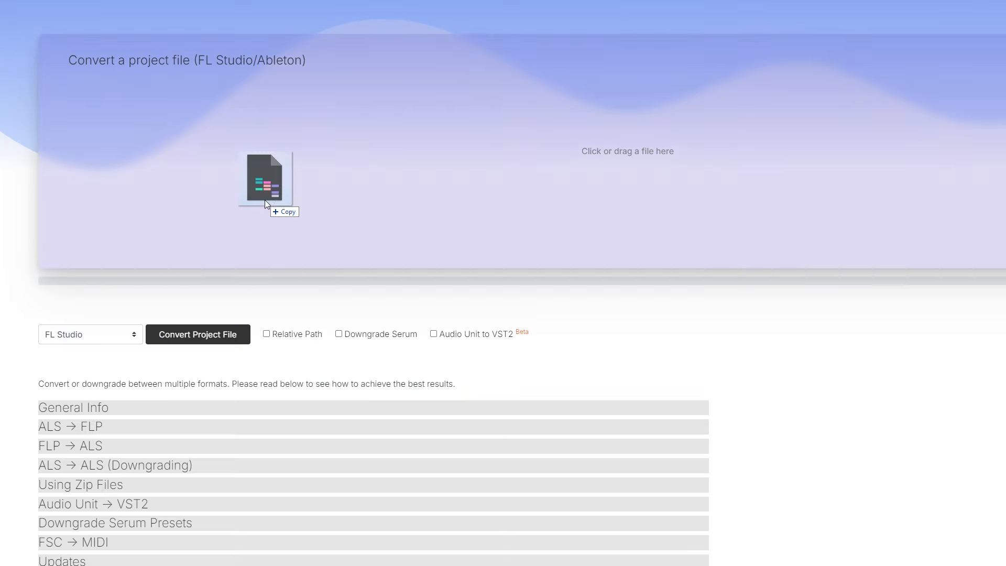
# Load the Ableton project file into the Jukeblocks converter and convert it to an FL Studio project.
pyautogui.moveTo(265, 200); pyautogui.dragTo(251, 210)
pyautogui.click(226, 335)
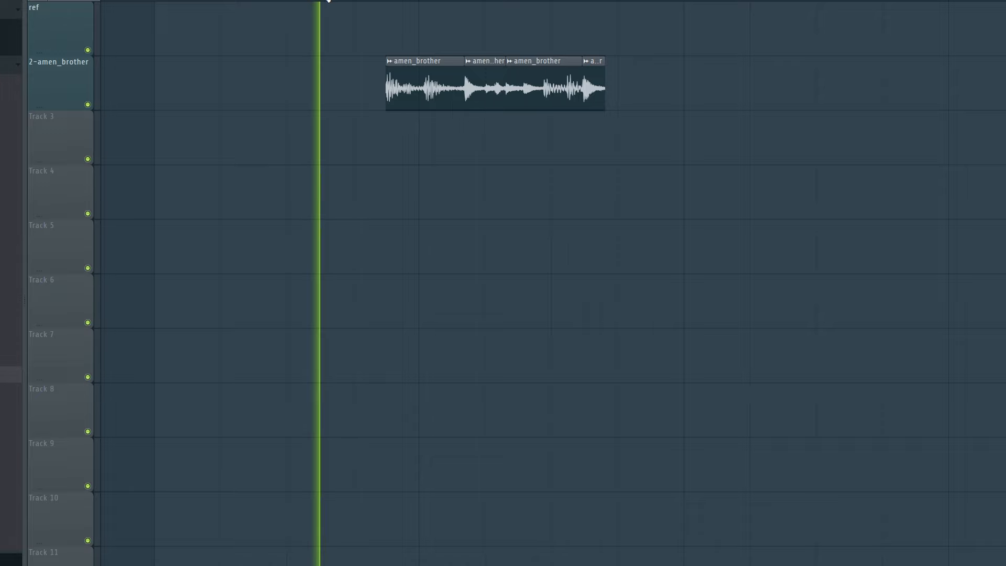
pyautogui.scroll(1, 540, 95)
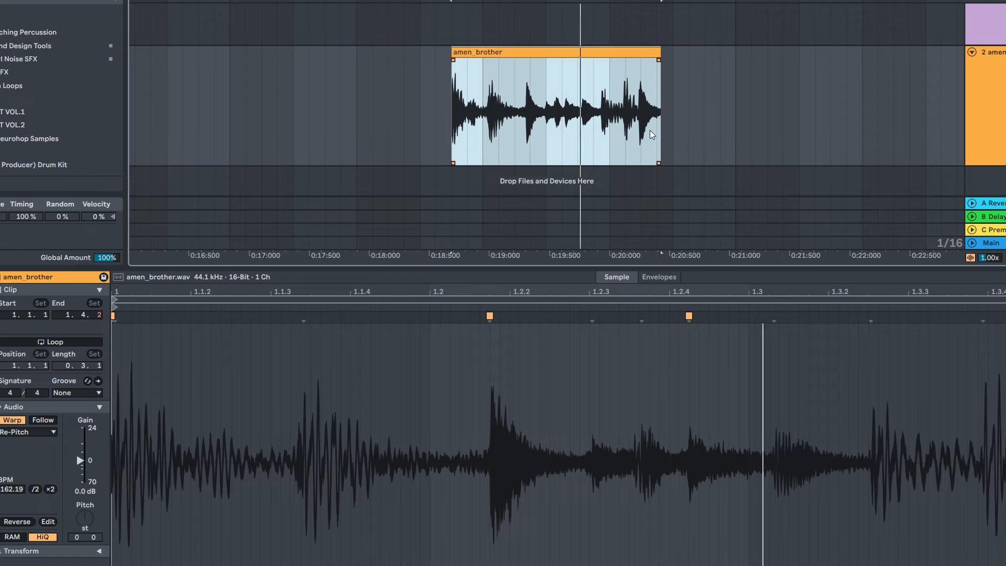
pyautogui.click(358, 26)
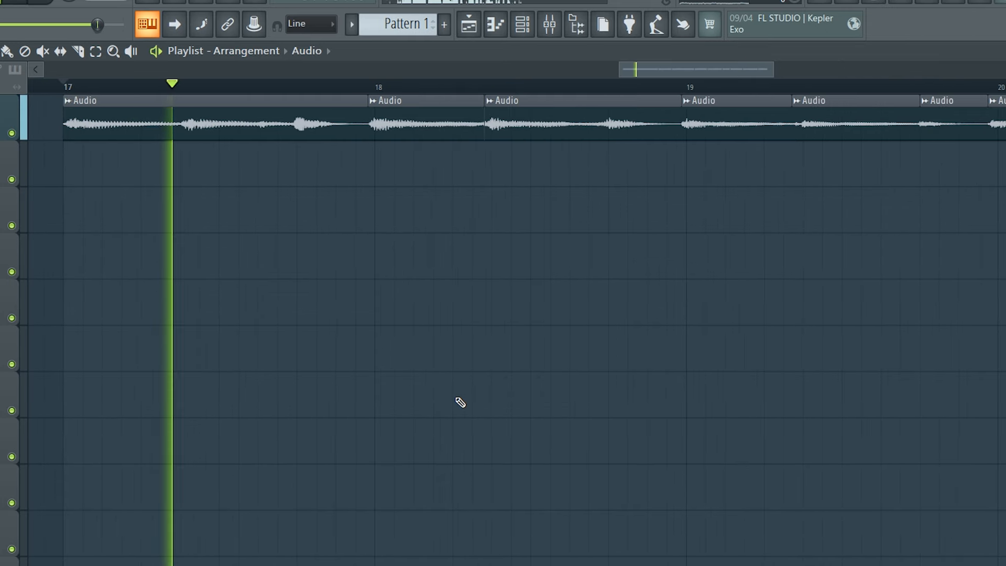
# Examine the sliced Audio clips from bar 17 onwards in the FL Studio playlist during playback.
pyautogui.hscroll(-2, 475, 403)
pyautogui.scroll(-5, 504, 367)
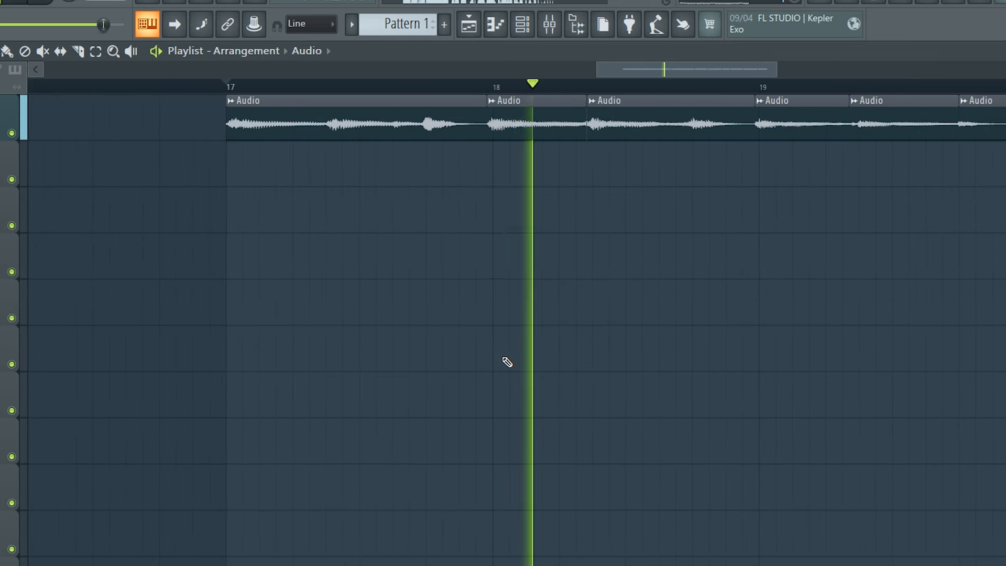
pyautogui.scroll(-2, 504, 359)
pyautogui.scroll(5, 750, 169)
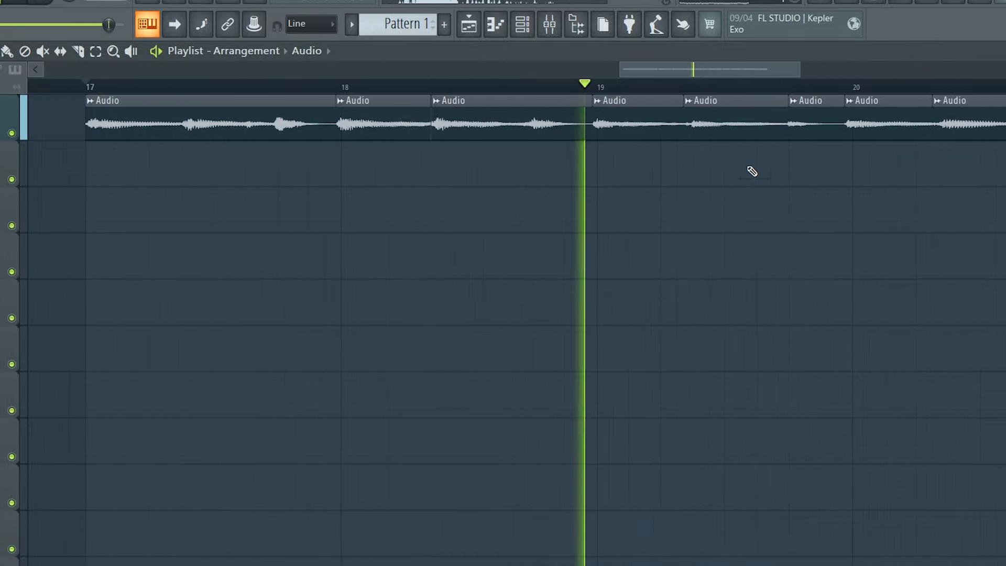
pyautogui.scroll(3, 829, 250)
pyautogui.scroll(-3, 828, 250)
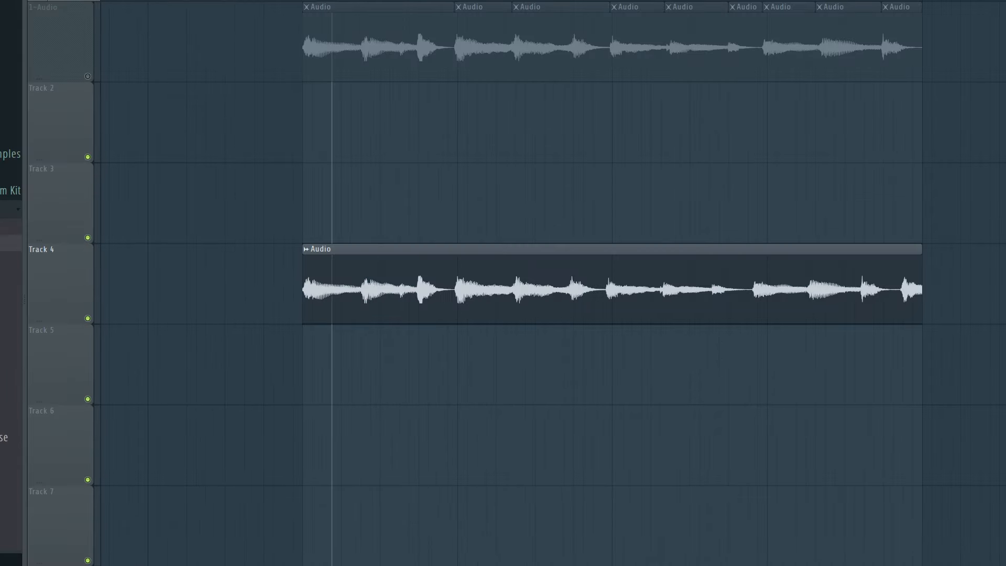
# Slice the Audio clip on Track 4 at its third hit and play back across the cut.
pyautogui.press('space')
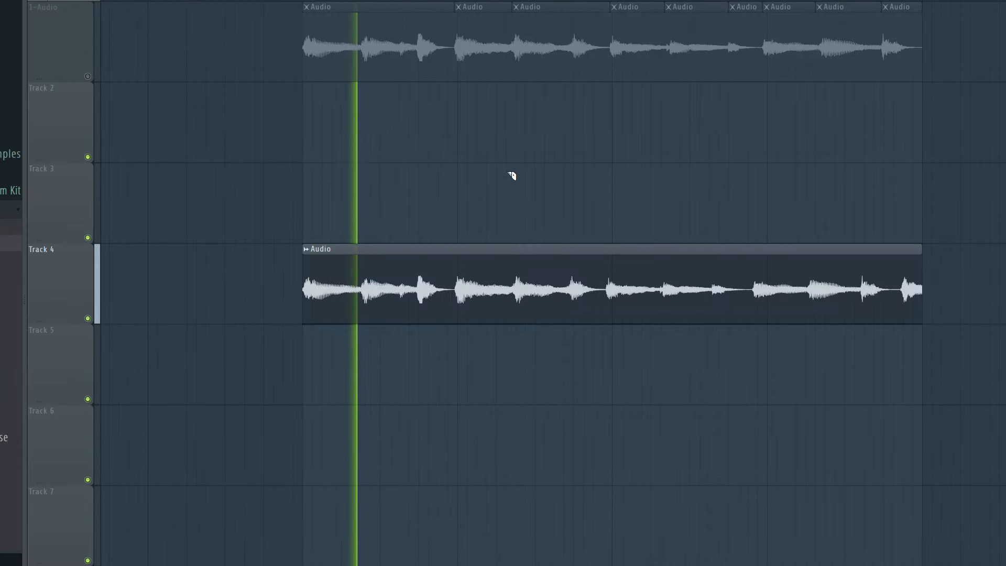
pyautogui.press('space')
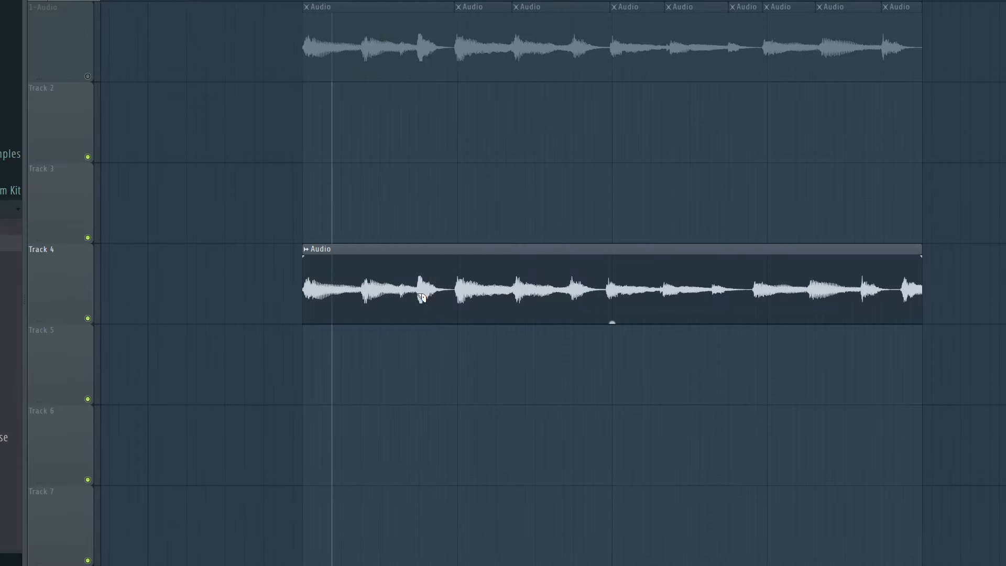
pyautogui.press('space')
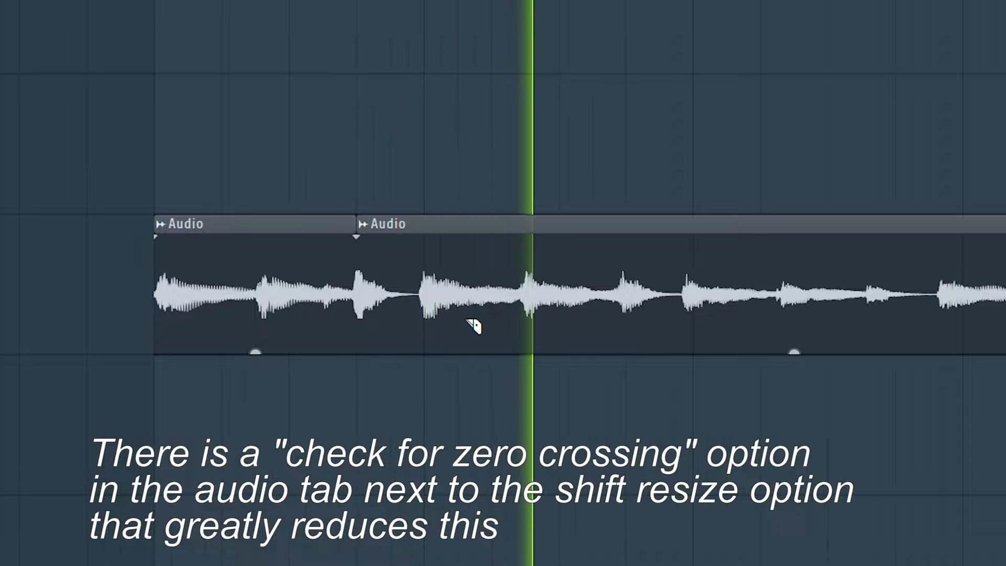
pyautogui.press('space')
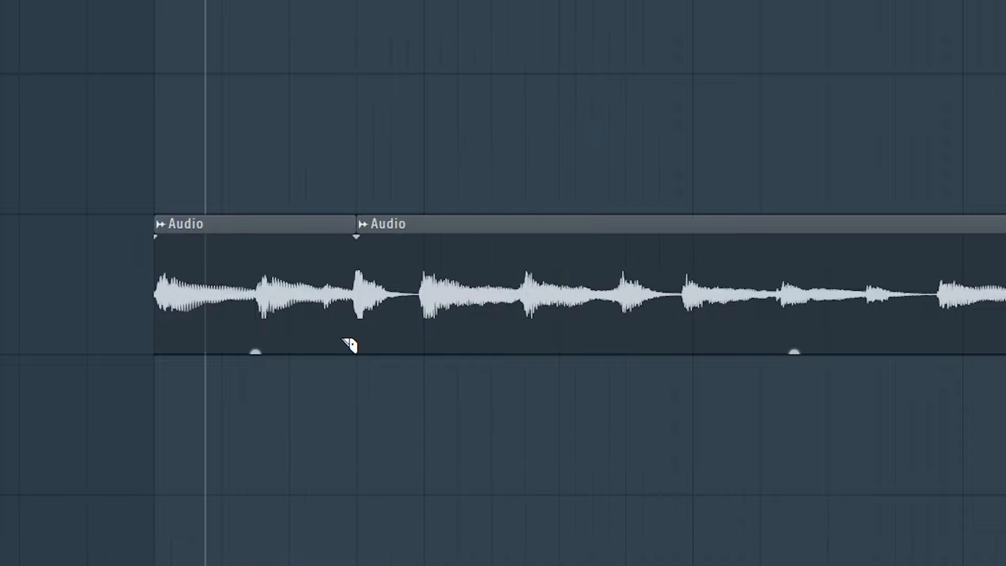
pyautogui.scroll(5, 360, 303)
pyautogui.scroll(-5, 393, 297)
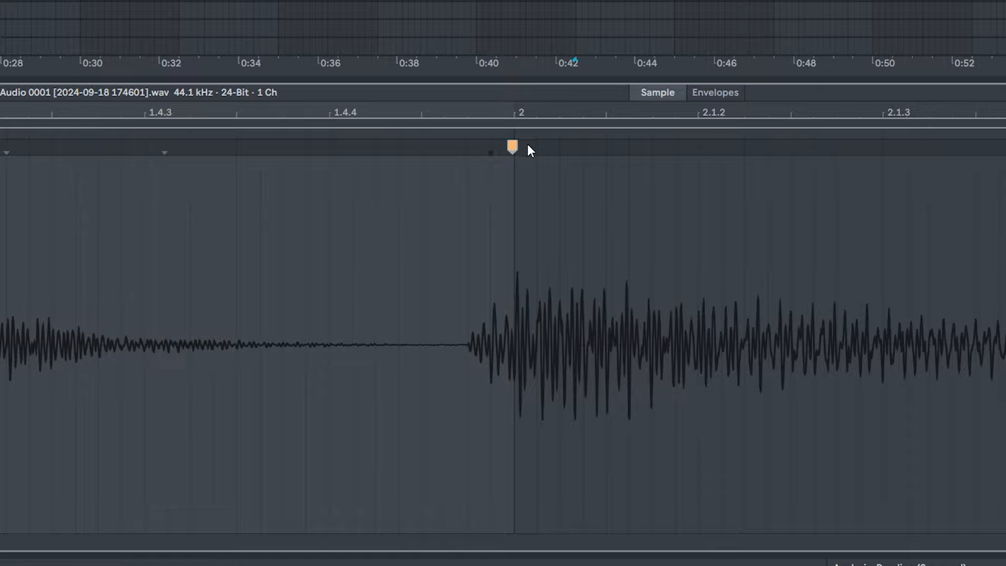
# Switch to Ableton Live and add a warp marker just before the onset at bar 2 of the Audio 0001 recording.
pyautogui.doubleClick(455, 151)
pyautogui.moveTo(429, 199); pyautogui.dragTo(579, 227)
pyautogui.click(582, 228)
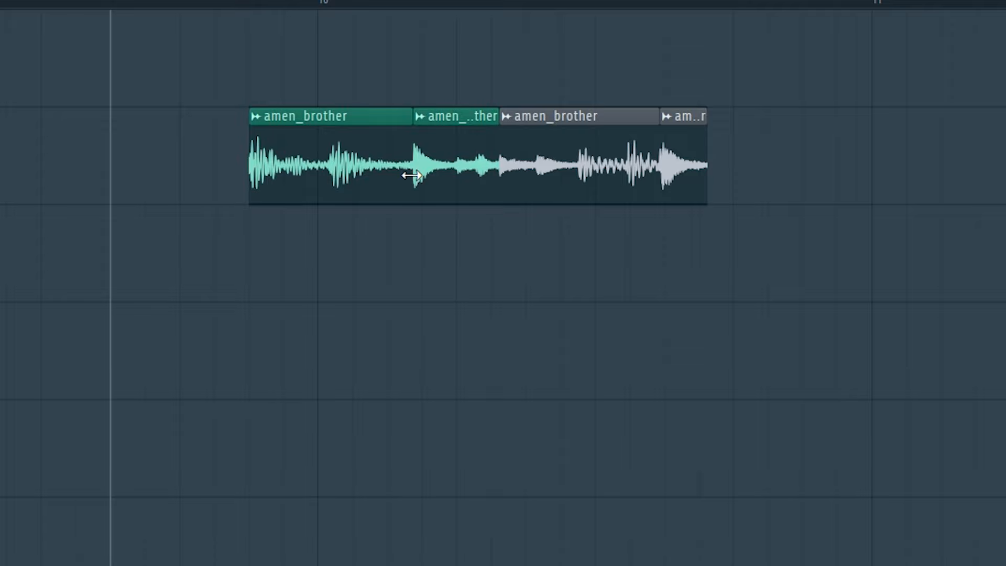
# Move the shared boundary of the first two amen_brother clips in FL Studio earlier, squeezing the first and stretching the second.
pyautogui.moveTo(411, 176); pyautogui.dragTo(347, 178)
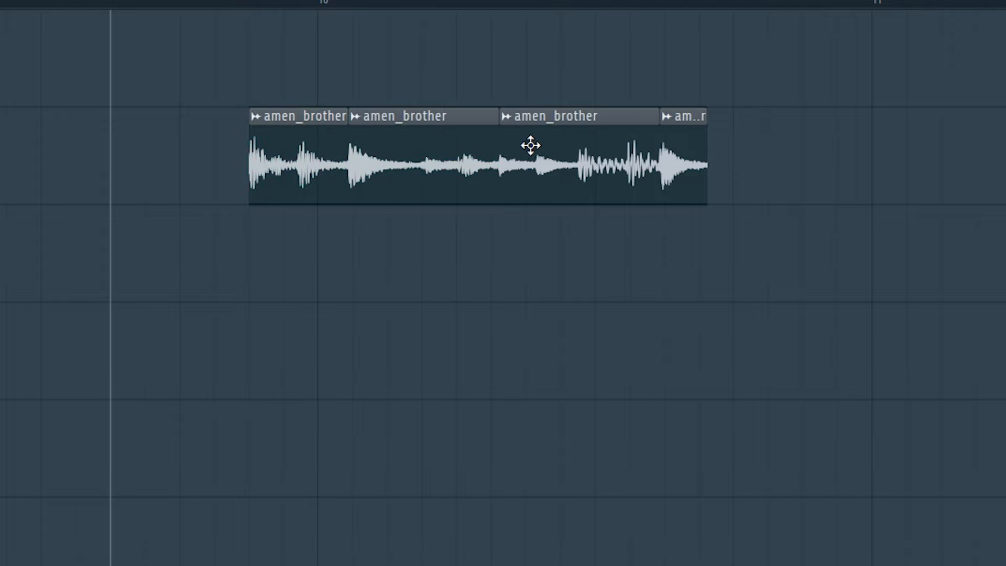
# Move the boundary between the second and third amen_brother clips later, and the boundary between the third and fourth earlier.
pyautogui.moveTo(495, 155); pyautogui.dragTo(569, 162)
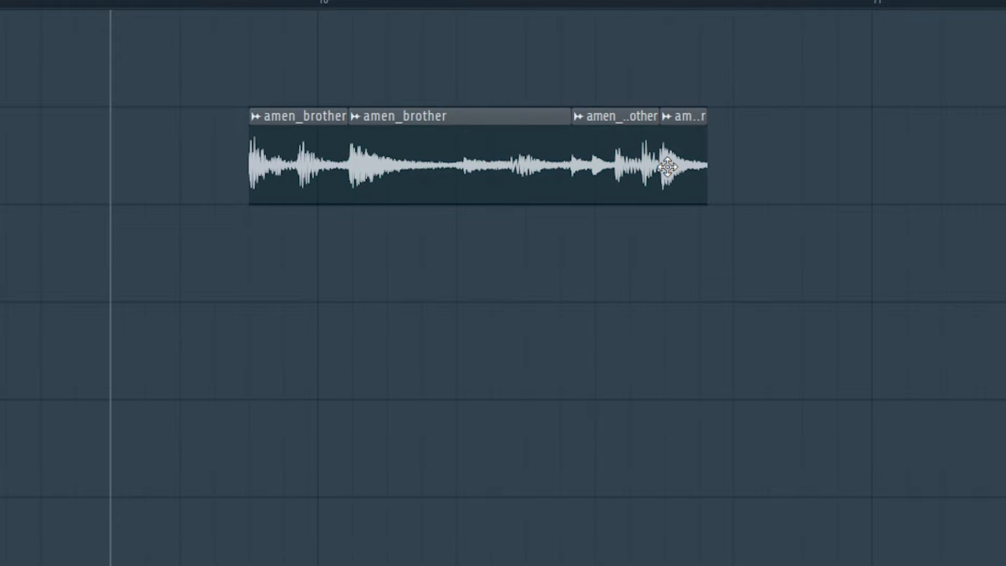
pyautogui.moveTo(660, 168); pyautogui.dragTo(615, 173)
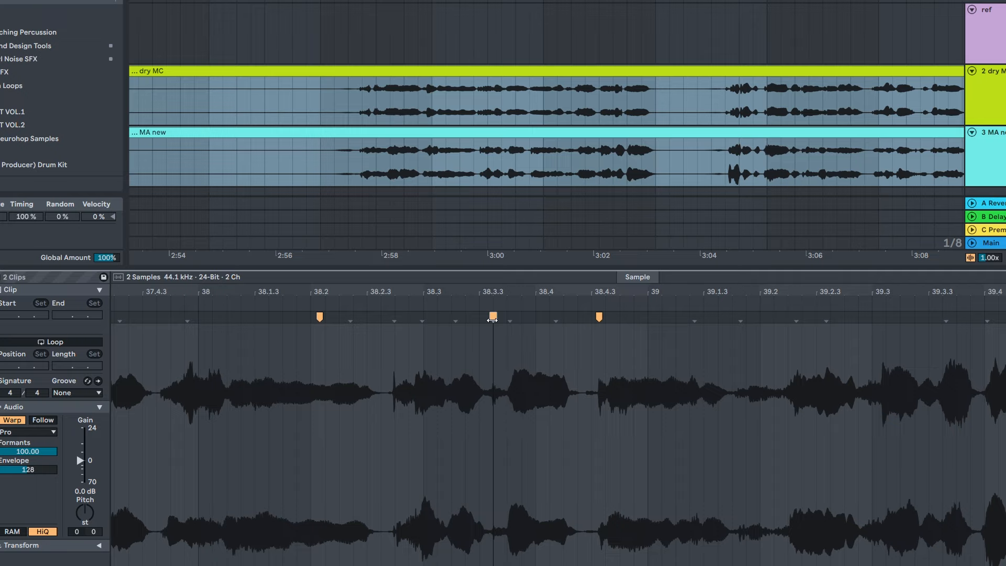
# Switch to Ableton Live and move the dry MC and MA new warp marker at 38.3.3 earlier and the one near 39.2 later.
pyautogui.moveTo(492, 320)
pyautogui.mouseDown()
pyautogui.moveTo(548, 319)
pyautogui.moveTo(395, 324)
pyautogui.moveTo(466, 322)
pyautogui.mouseUp()
pyautogui.moveTo(795, 318); pyautogui.dragTo(901, 317)
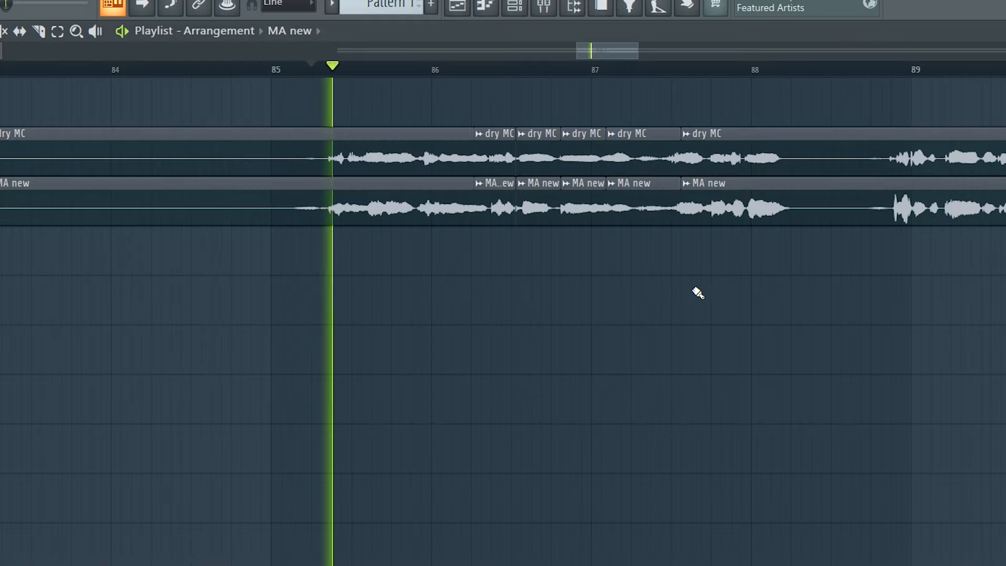
# Compare playback of the warped dry MC and MA new clips in FL Studio around bars 85 to 88 with the same clips in Ableton Live.
pyautogui.scroll(-1, 559, 266)
pyautogui.scroll(3, 571, 246)
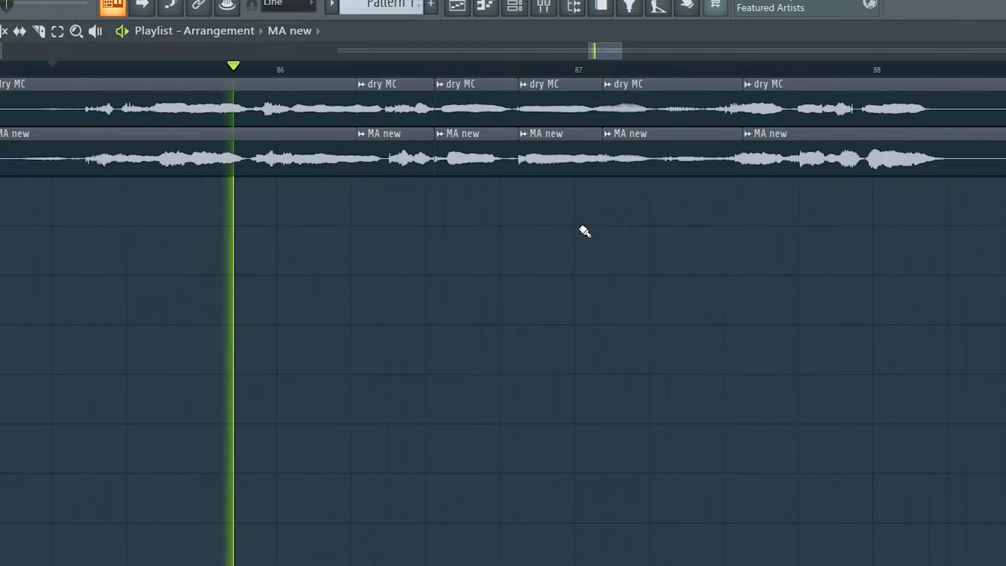
pyautogui.scroll(1, 603, 315)
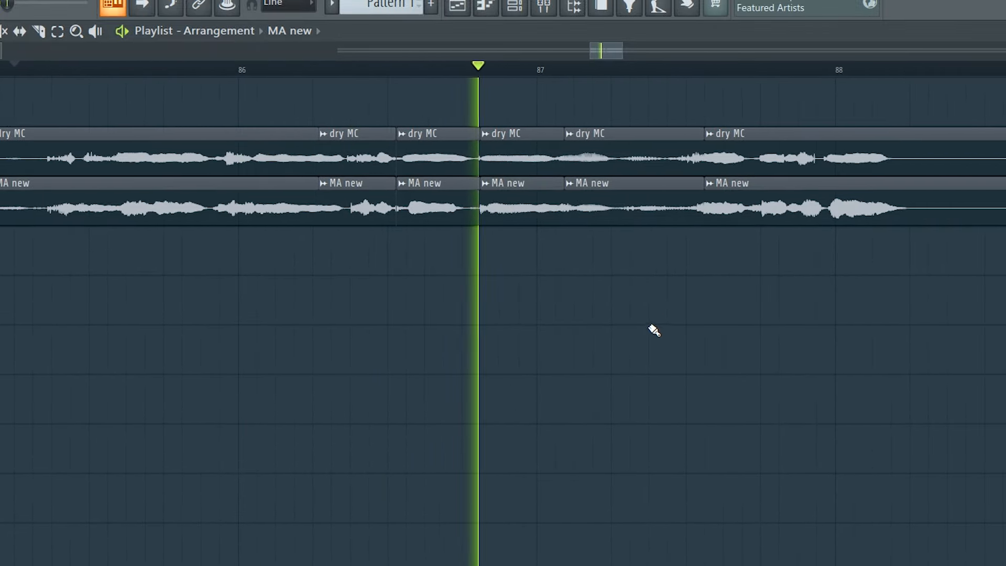
pyautogui.scroll(-1, 717, 328)
pyautogui.scroll(-4, 716, 327)
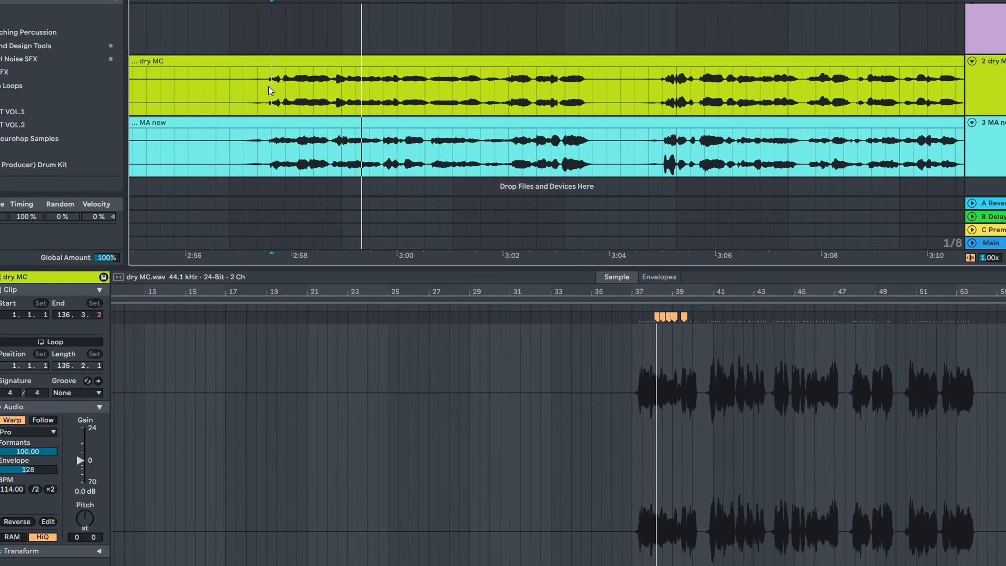
pyautogui.scroll(5, 678, 366)
pyautogui.scroll(3, 679, 366)
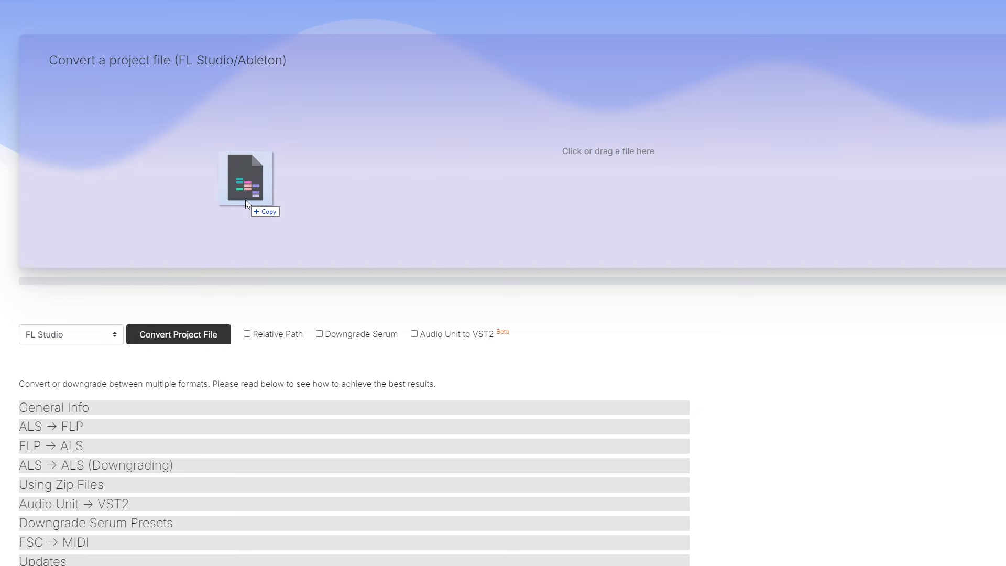
# Switch to the project converter website, load breakyt.als and convert it to an FL Studio project.
pyautogui.moveTo(245, 199); pyautogui.dragTo(246, 201)
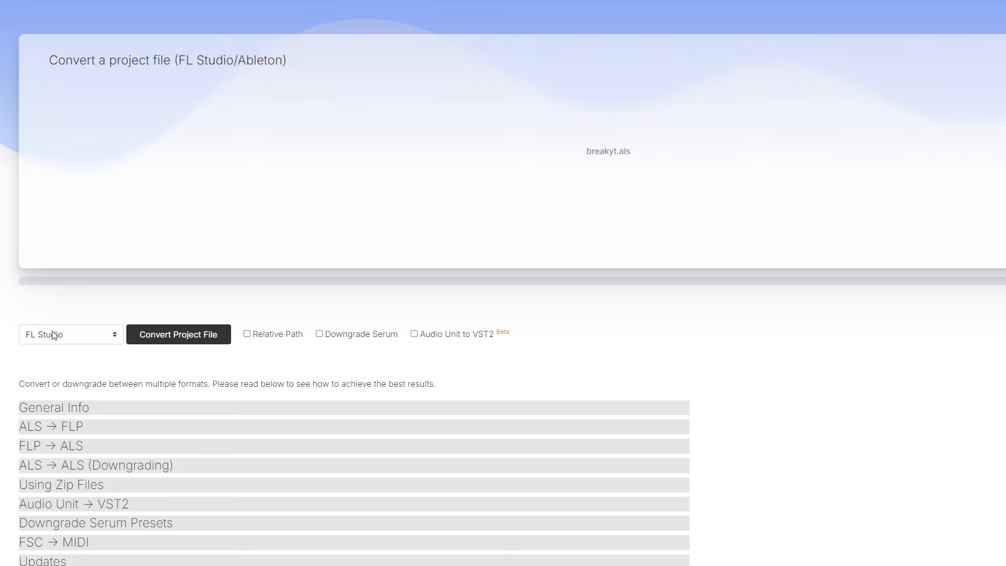
pyautogui.click(178, 337)
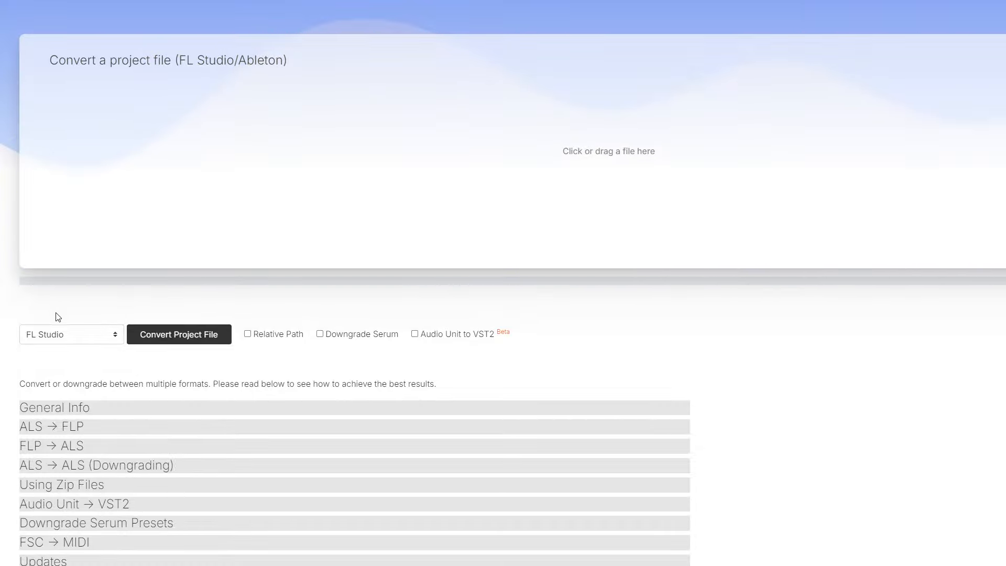
# Review the converter's output format choices and leave FL Studio selected.
pyautogui.click(58, 336)
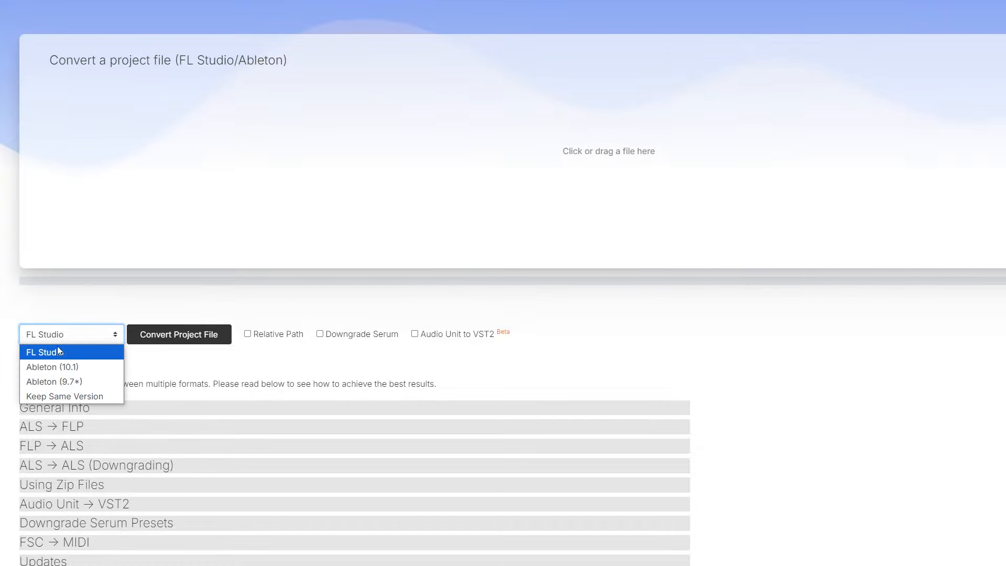
pyautogui.click(64, 367)
pyautogui.click(68, 336)
pyautogui.click(64, 352)
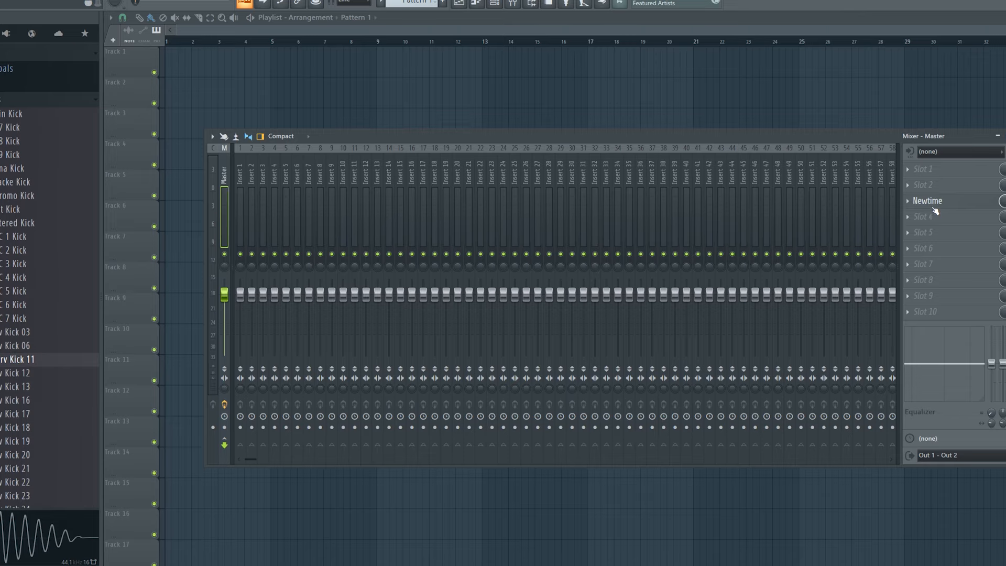
# Switch to FL Studio, open Newtime from the Master mixer track's third slot, and reposition and enlarge its window.
pyautogui.click(932, 203)
pyautogui.moveTo(516, 75); pyautogui.dragTo(405, 19)
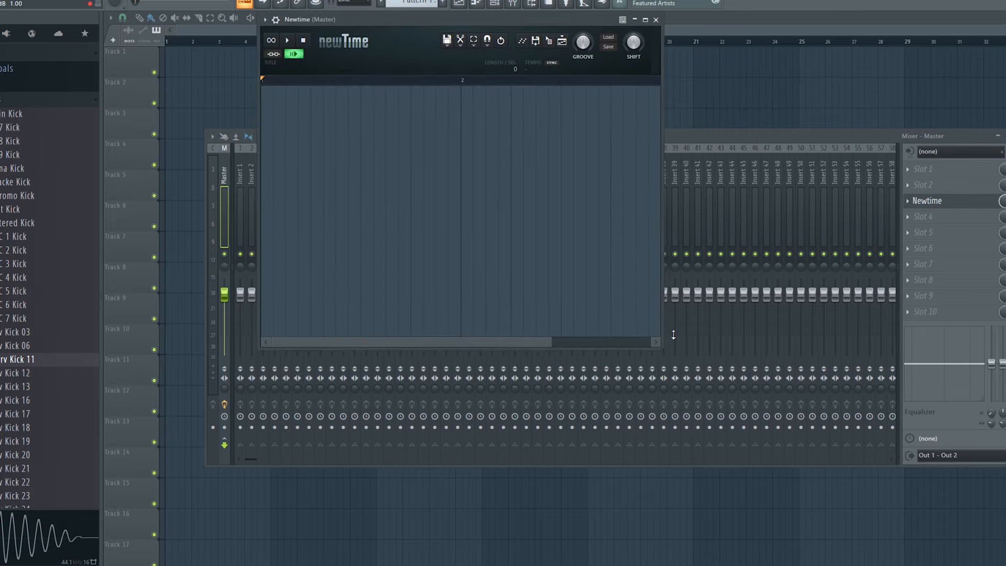
pyautogui.moveTo(659, 350); pyautogui.dragTo(948, 474)
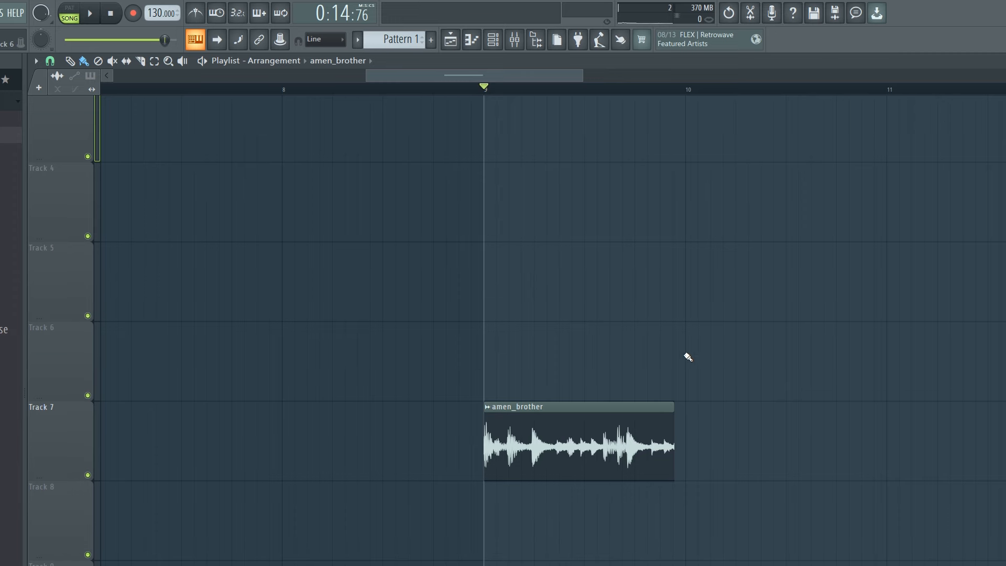
# Open the settings of the amen_brother clip on Track 7 and load its sample into the time warper in an enlarged window.
pyautogui.scroll(3, 681, 357)
pyautogui.doubleClick(499, 447)
pyautogui.moveTo(252, 213); pyautogui.dragTo(473, 189)
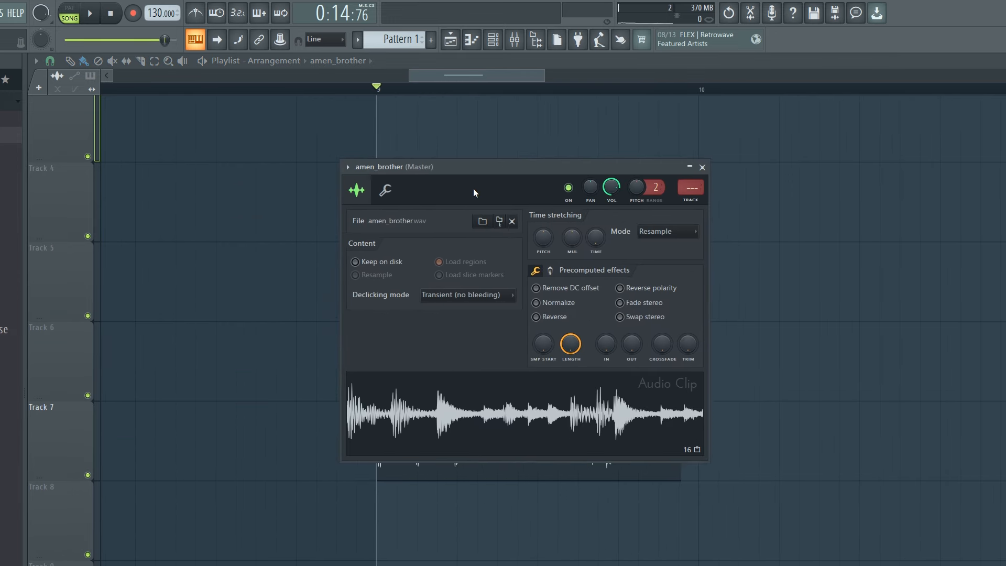
pyautogui.rightClick(493, 410)
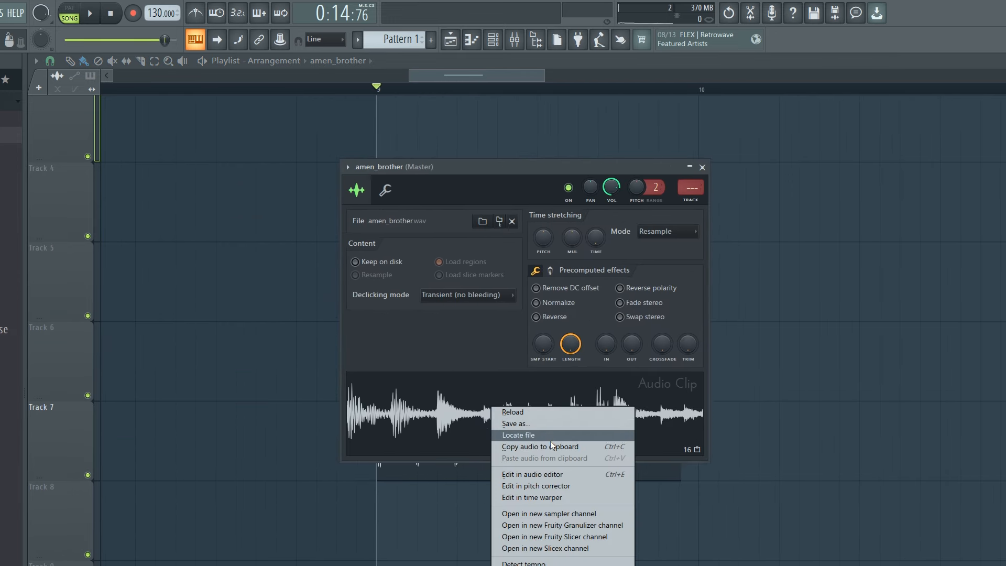
pyautogui.click(548, 503)
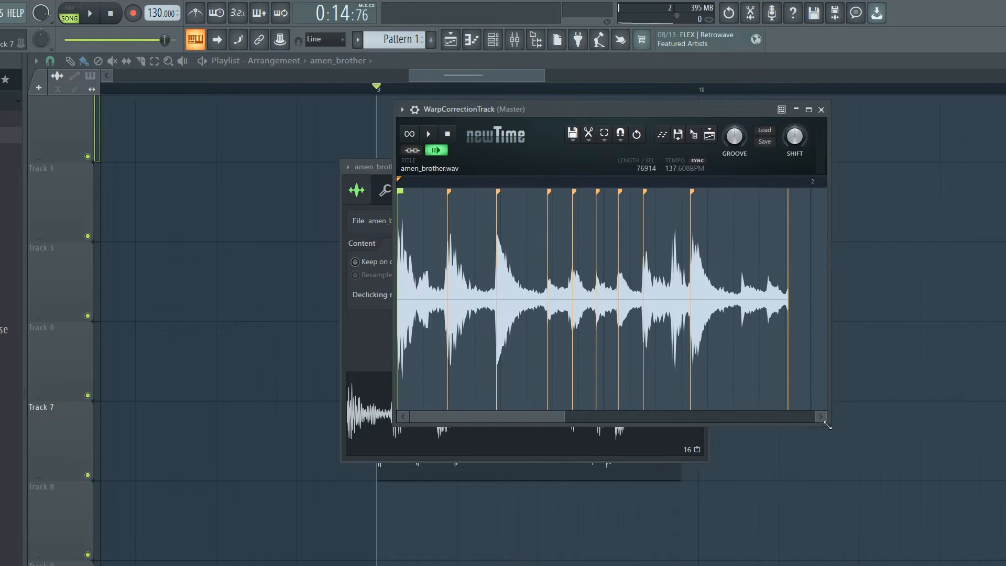
pyautogui.moveTo(827, 425); pyautogui.dragTo(974, 457)
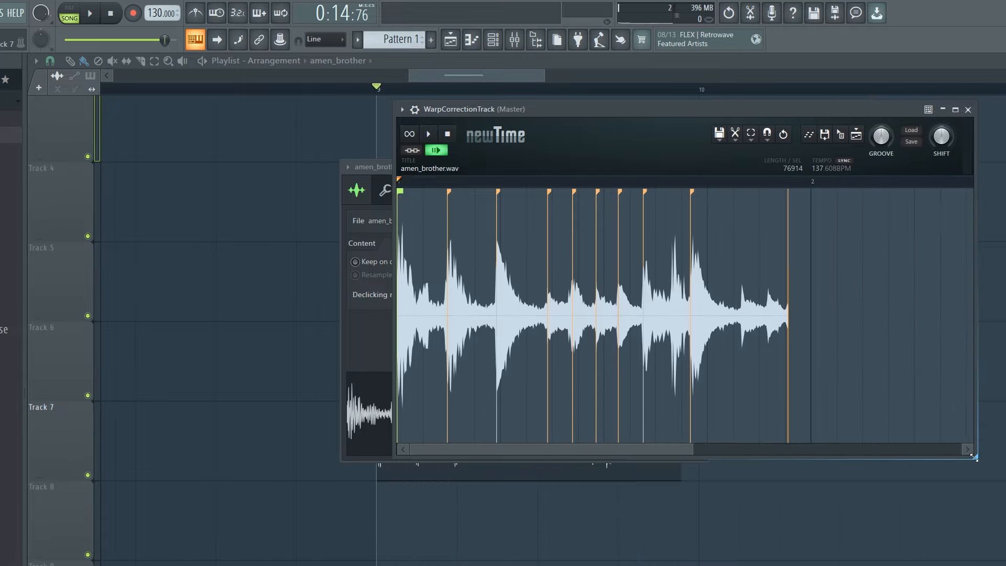
# Preview amen_brother.wav in the newTime warp editor, shift the editor window aside and stop playback.
pyautogui.click(429, 135)
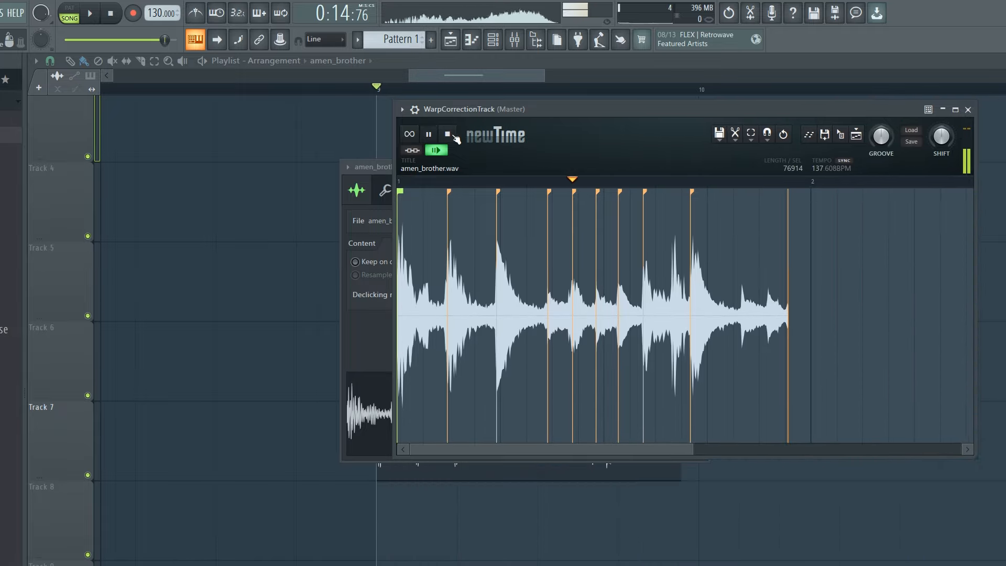
pyautogui.moveTo(498, 109); pyautogui.dragTo(572, 137)
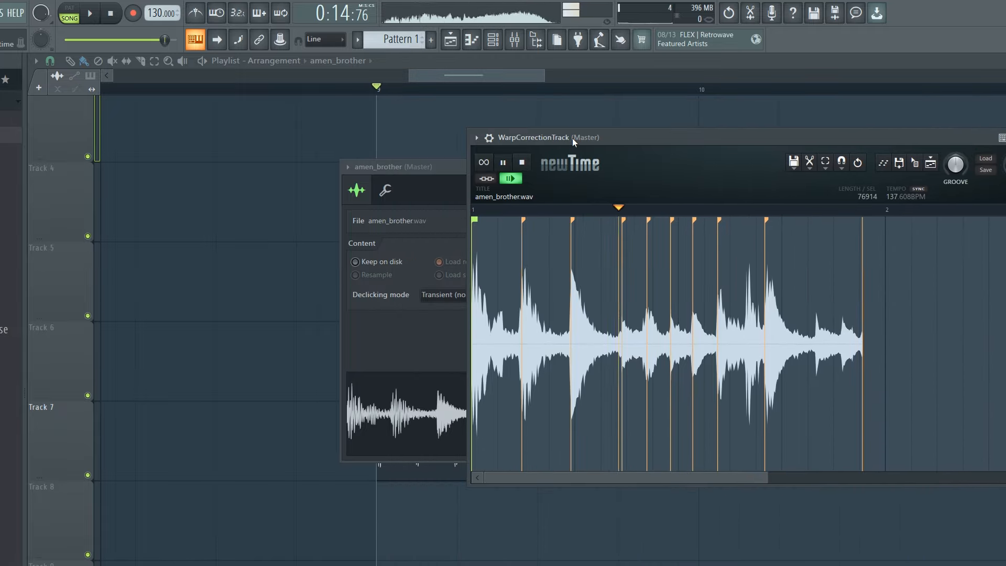
pyautogui.click(522, 162)
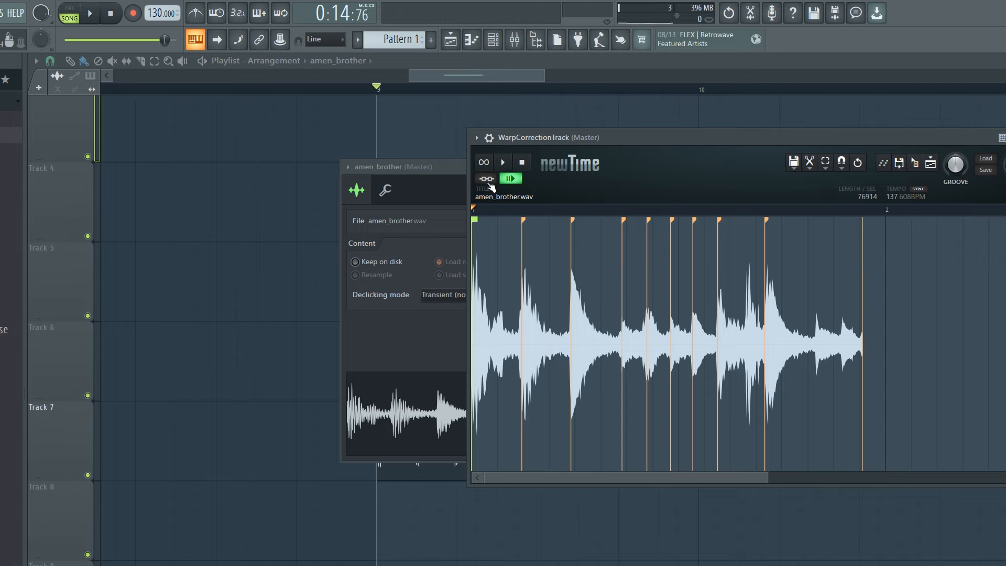
# Link newTime's playback to the host transport and scrub the playlist playhead back towards bar 1.
pyautogui.click(466, 177)
pyautogui.click(697, 178)
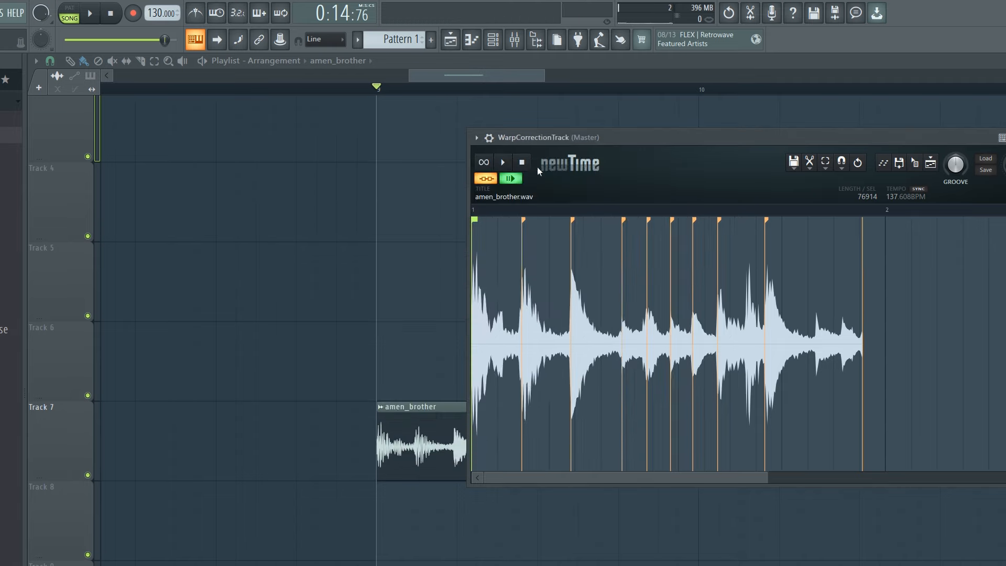
pyautogui.click(518, 160)
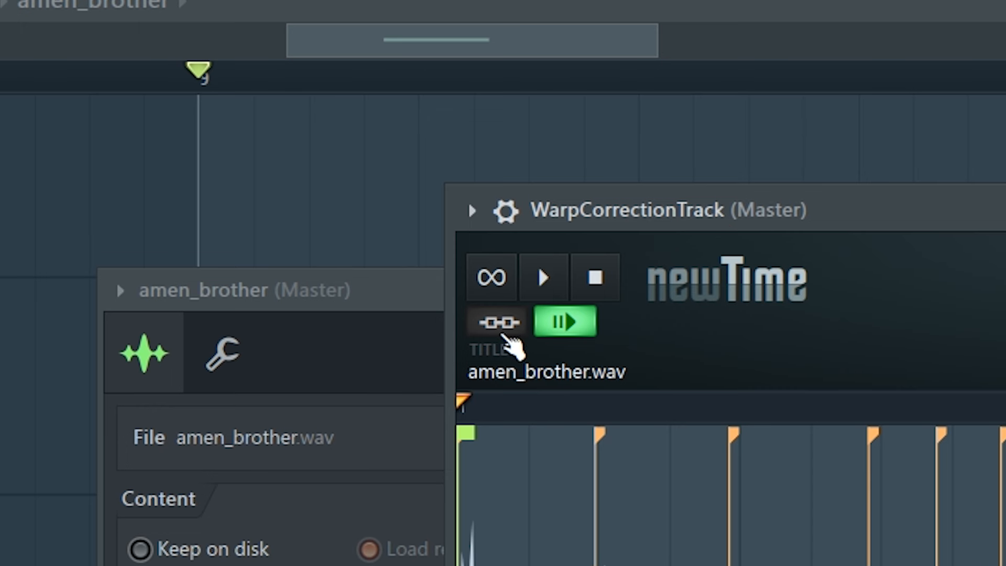
pyautogui.click(508, 329)
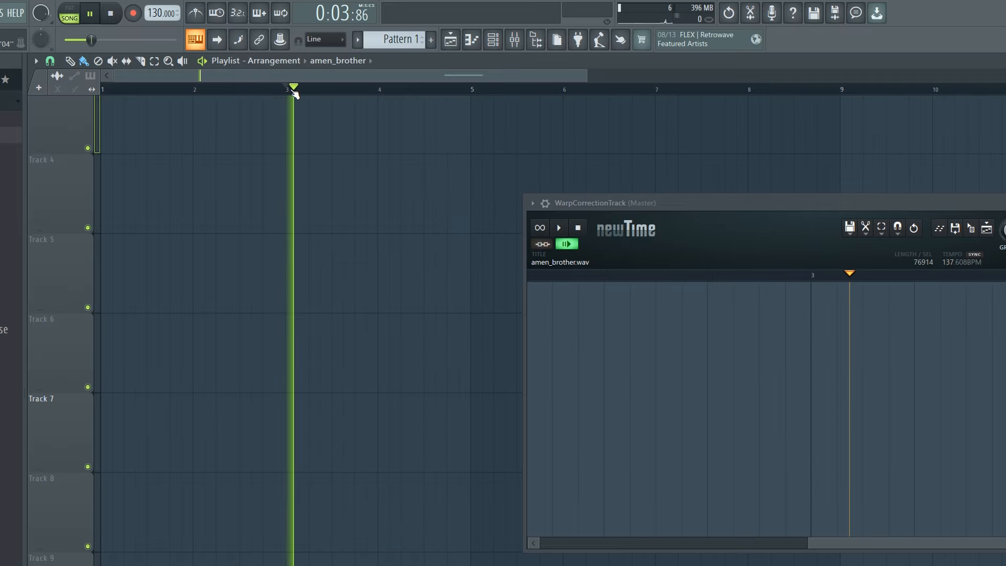
pyautogui.moveTo(294, 93); pyautogui.dragTo(219, 95)
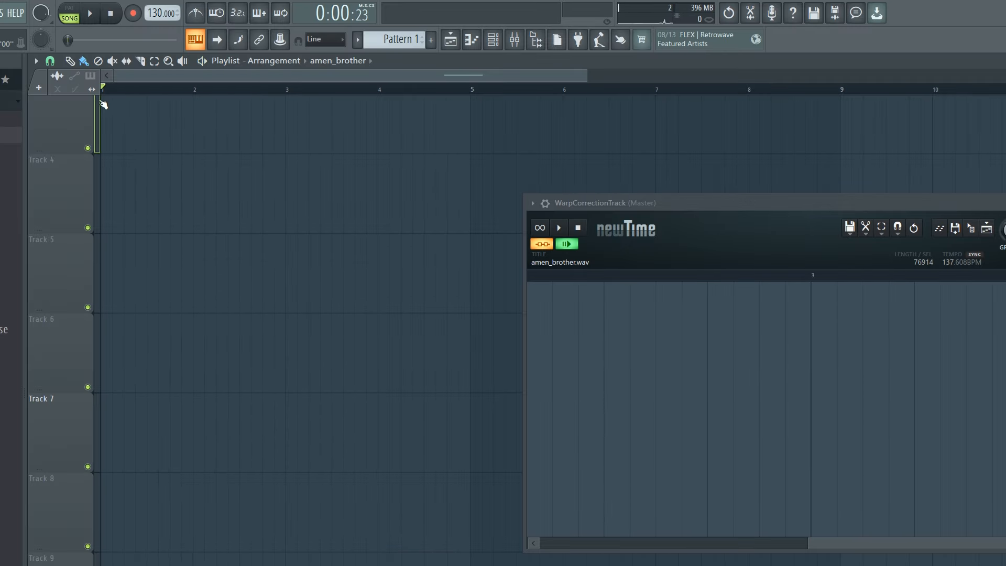
# Toggle Ignore host selection in newTime's link options and select the first two bars of the playlist timeline.
pyautogui.rightClick(549, 246)
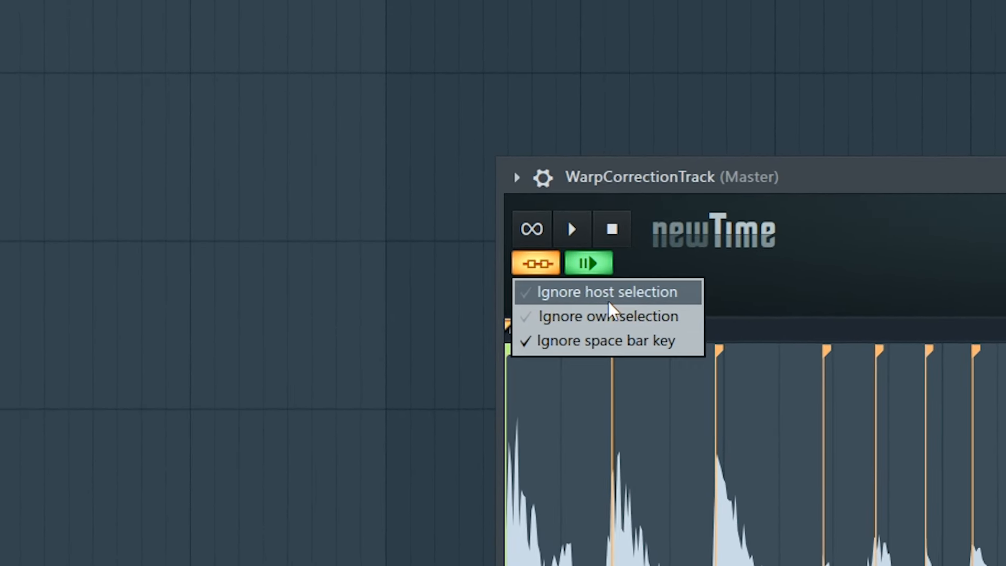
pyautogui.click(582, 293)
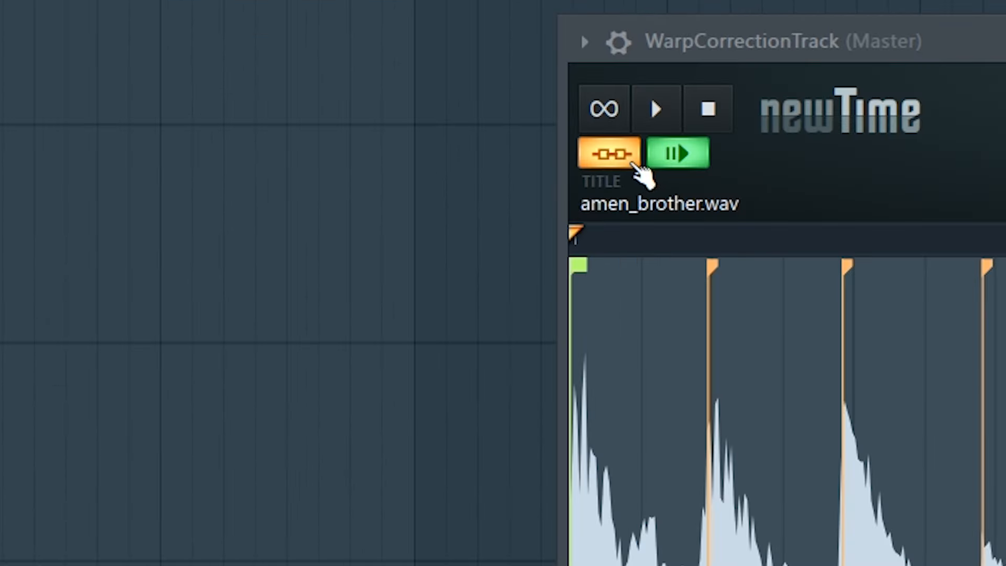
pyautogui.rightClick(549, 245)
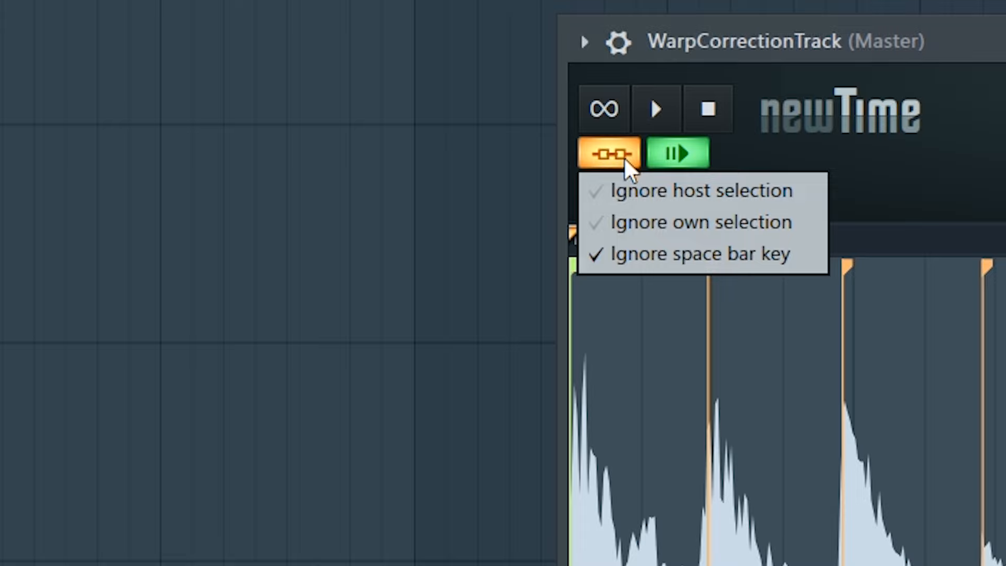
pyautogui.click(692, 201)
pyautogui.moveTo(368, 96); pyautogui.dragTo(151, 92)
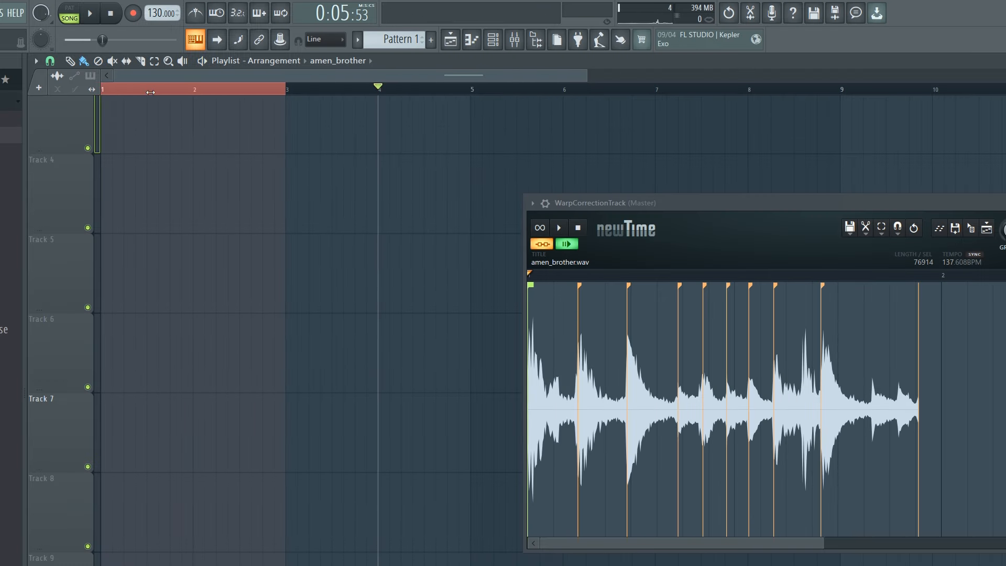
# Try moving individual warp markers of amen_brother.wav earlier, and stretch all selected markers so the sample ends at bar 2.
pyautogui.moveTo(681, 286); pyautogui.dragTo(668, 286)
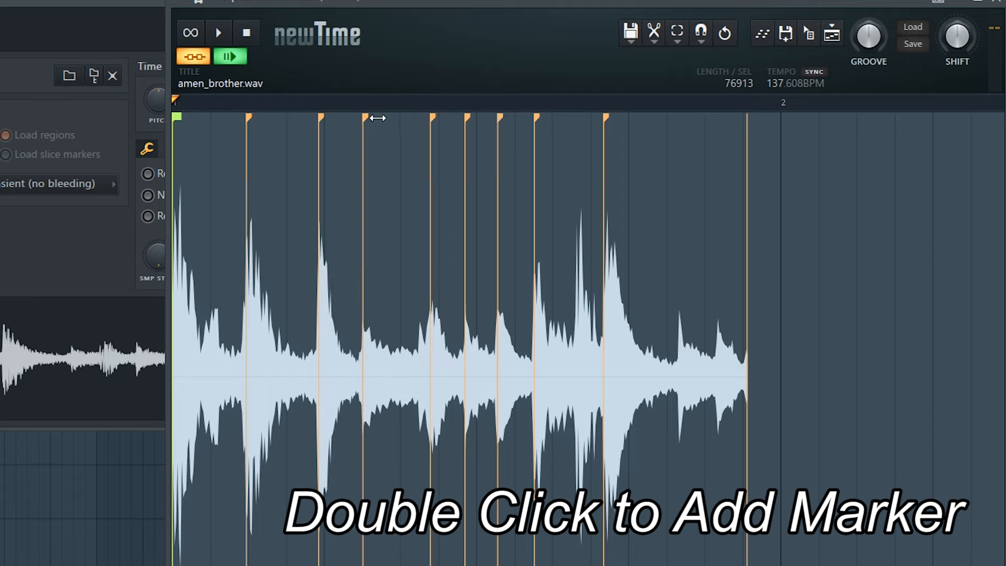
pyautogui.moveTo(320, 118); pyautogui.dragTo(212, 118)
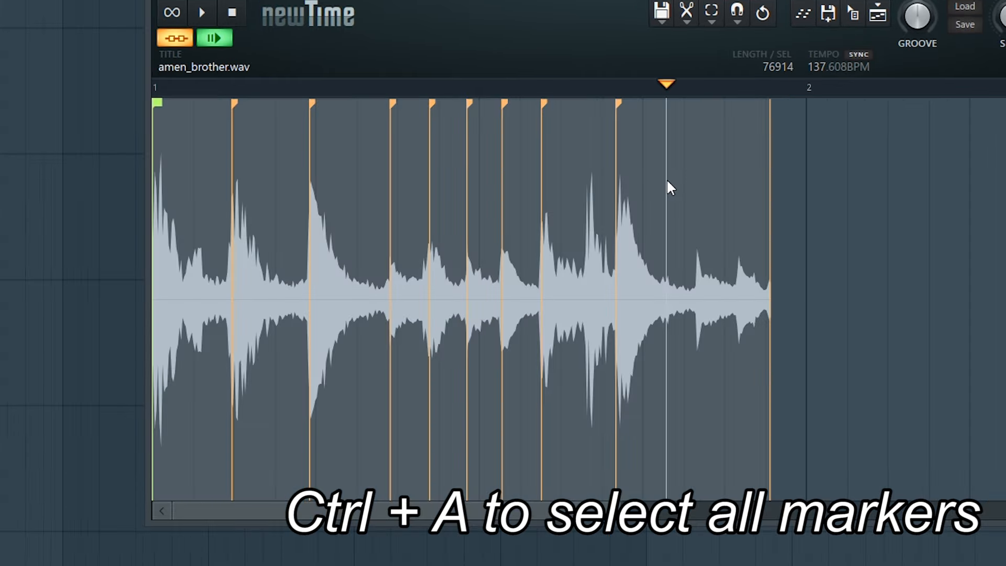
pyautogui.moveTo(769, 188); pyautogui.dragTo(803, 191)
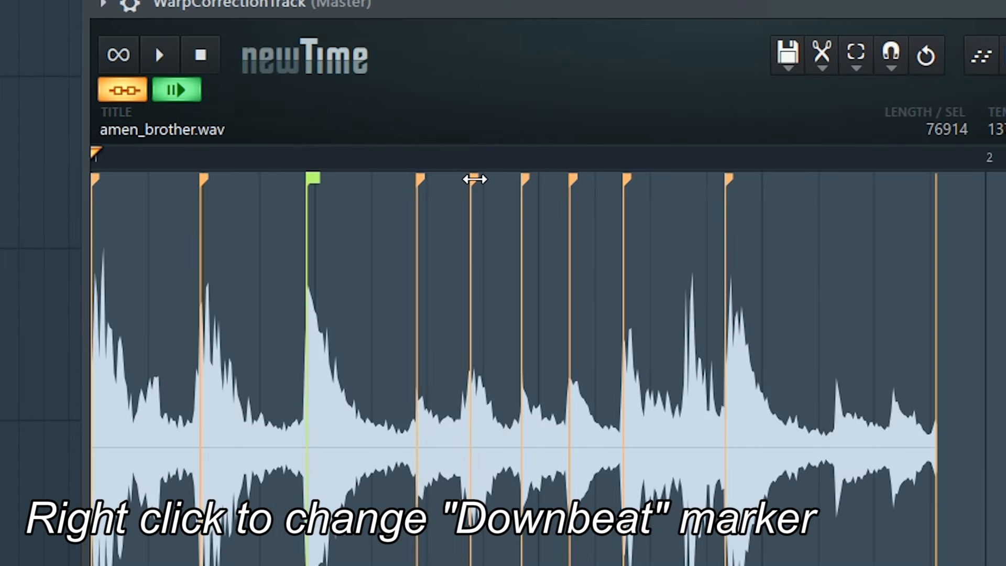
# Assign the downbeat to the seventh and second warp markers in turn, and finally set it on the first marker.
pyautogui.rightClick(575, 182)
pyautogui.rightClick(201, 179)
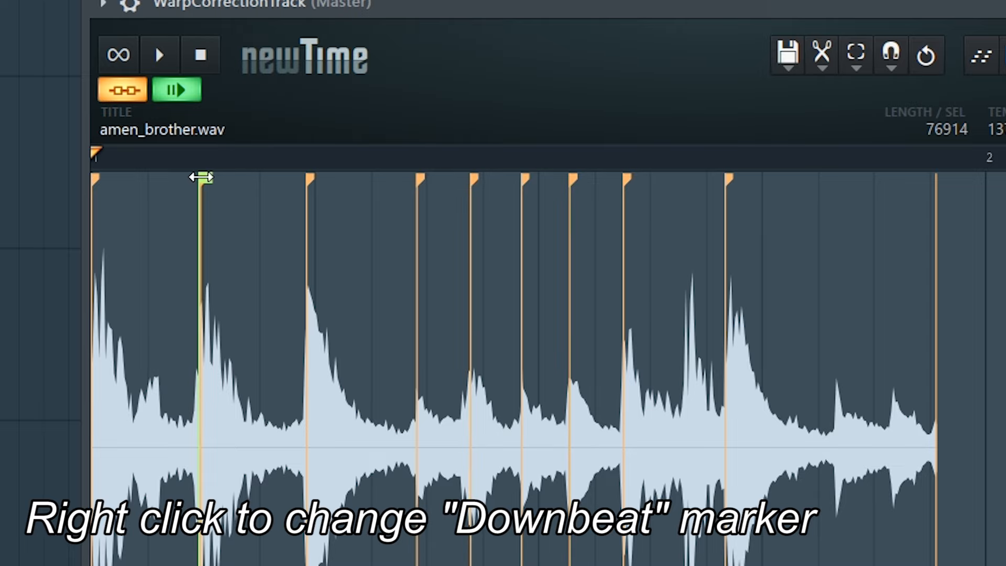
pyautogui.rightClick(94, 179)
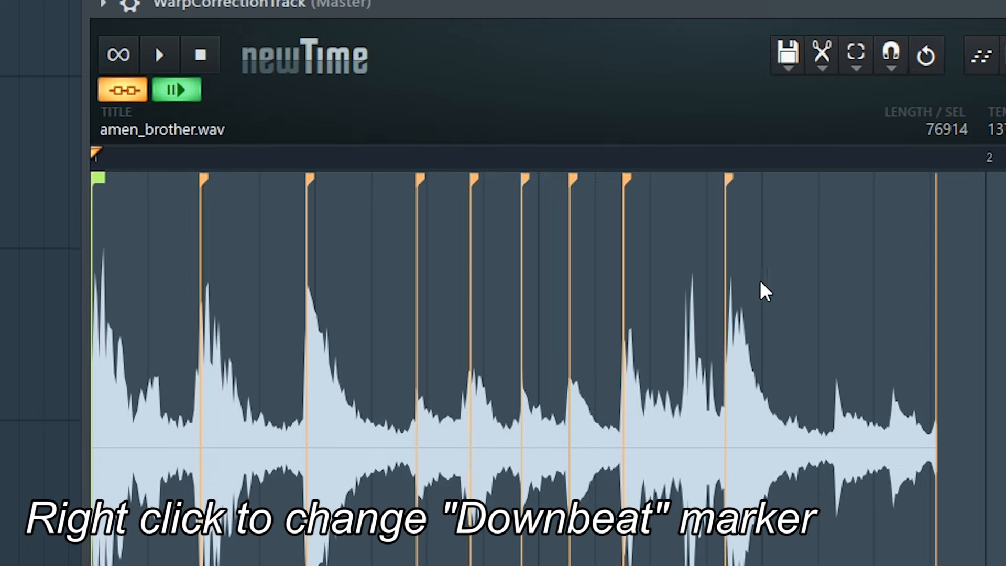
# Load an eighth-note groove preset in newTime and adjust the Groove amount for the selected markers.
pyautogui.click(796, 291)
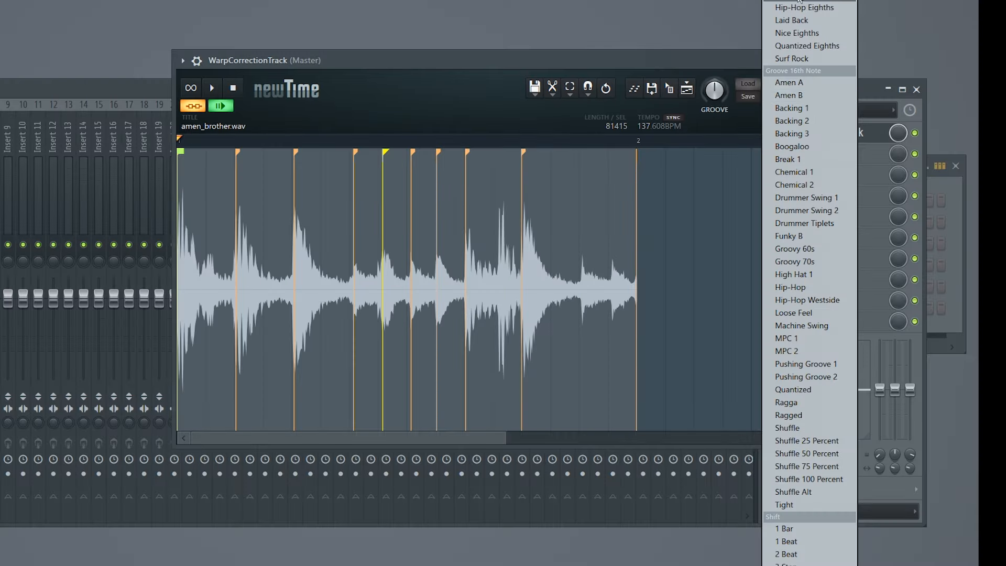
pyautogui.click(802, 3)
pyautogui.moveTo(714, 90); pyautogui.dragTo(714, 112)
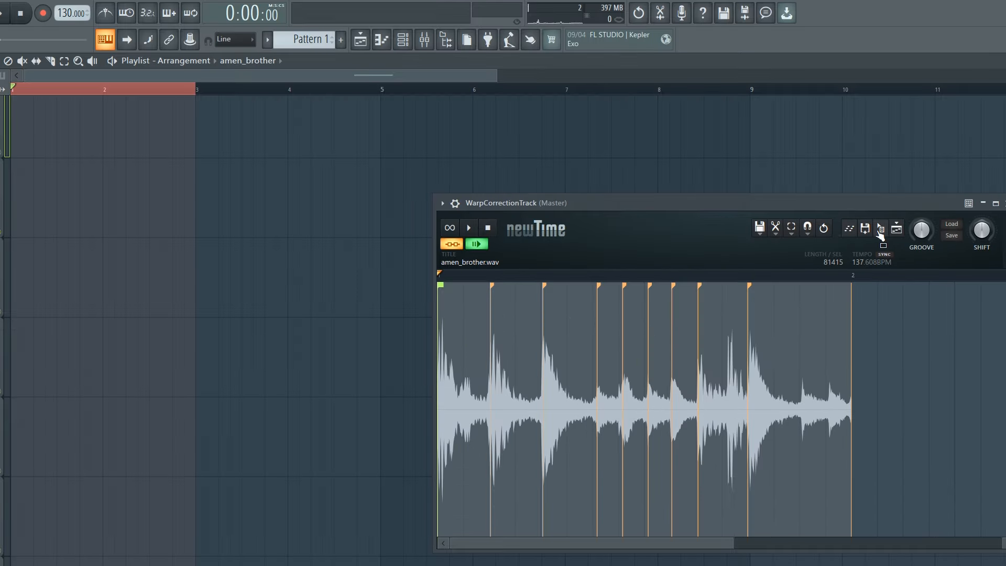
# Place the warped amen_brother sample at bar 1 of the playlist, clear the timeline selection and start playback.
pyautogui.moveTo(881, 233); pyautogui.dragTo(46, 278)
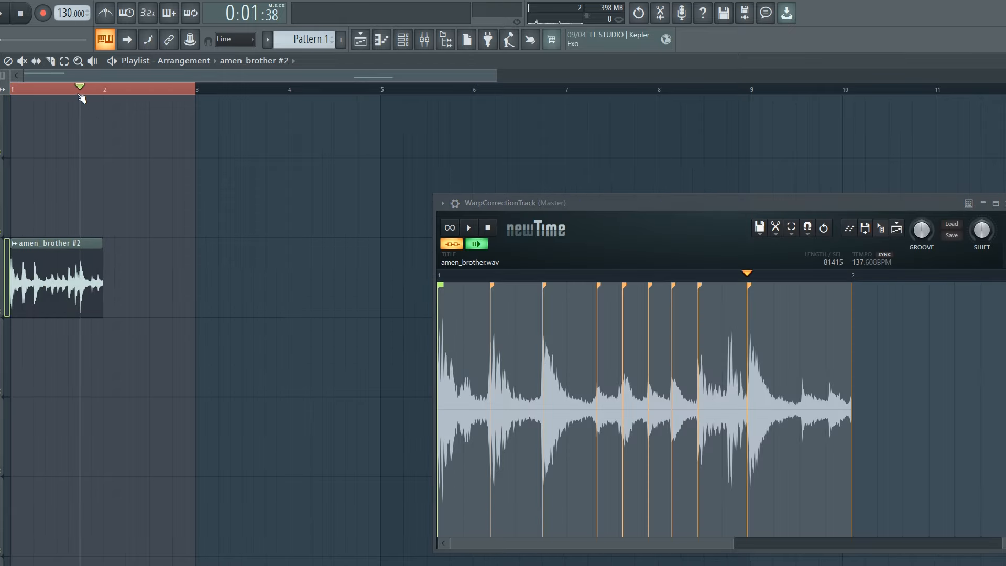
pyautogui.keyDown('ctrl'); pyautogui.click(31, 89); pyautogui.keyUp('ctrl')
pyautogui.press('space')
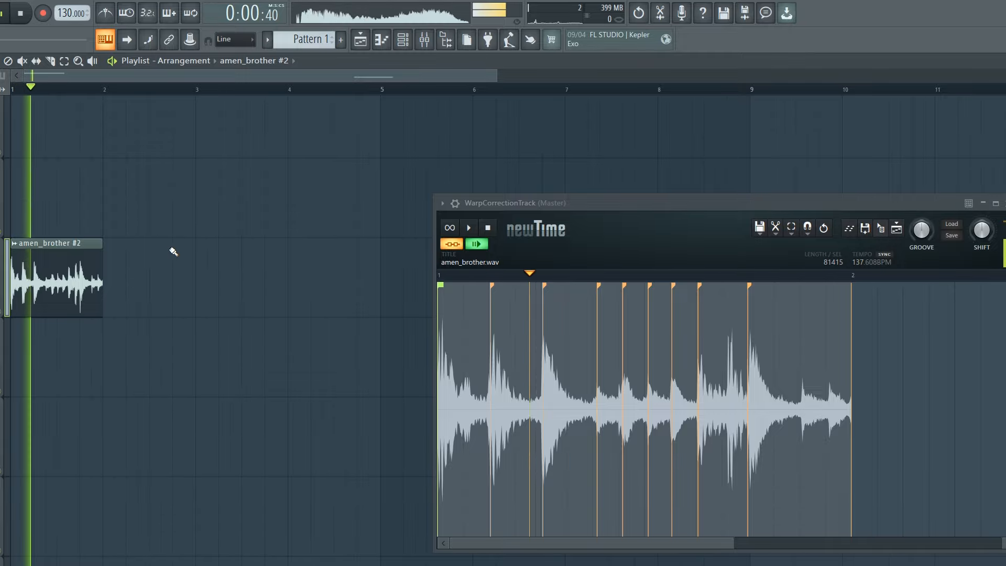
# Duplicate the amen_brother #2 clip three times to fill the first four bars, close newTime and stop playback.
pyautogui.scroll(-3, 173, 252)
pyautogui.hotkey('ctrl', 'b')
pyautogui.hotkey('ctrl', 'b')
pyautogui.hotkey('ctrl', 'b')
pyautogui.scroll(3, 79, 228)
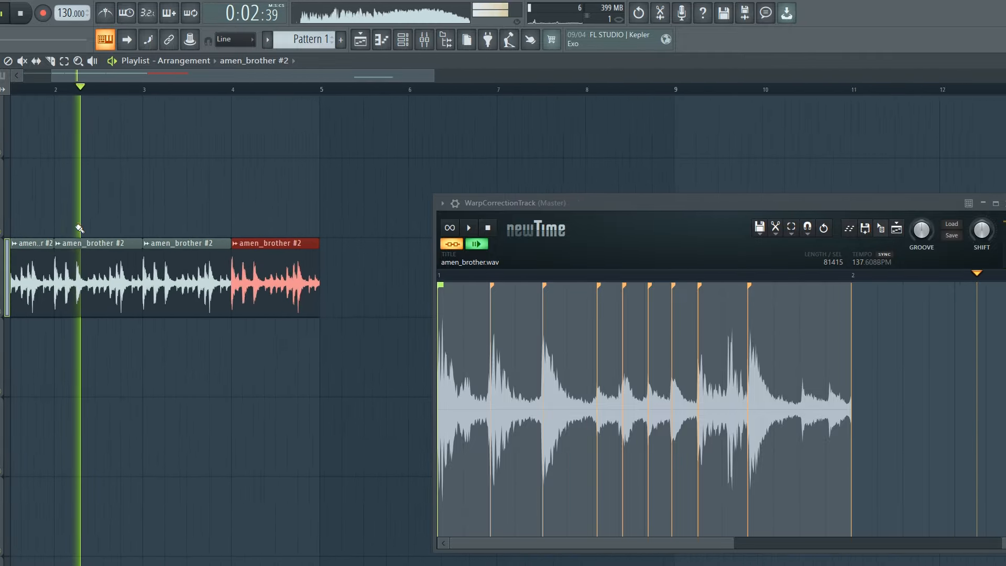
pyautogui.scroll(-3, 79, 229)
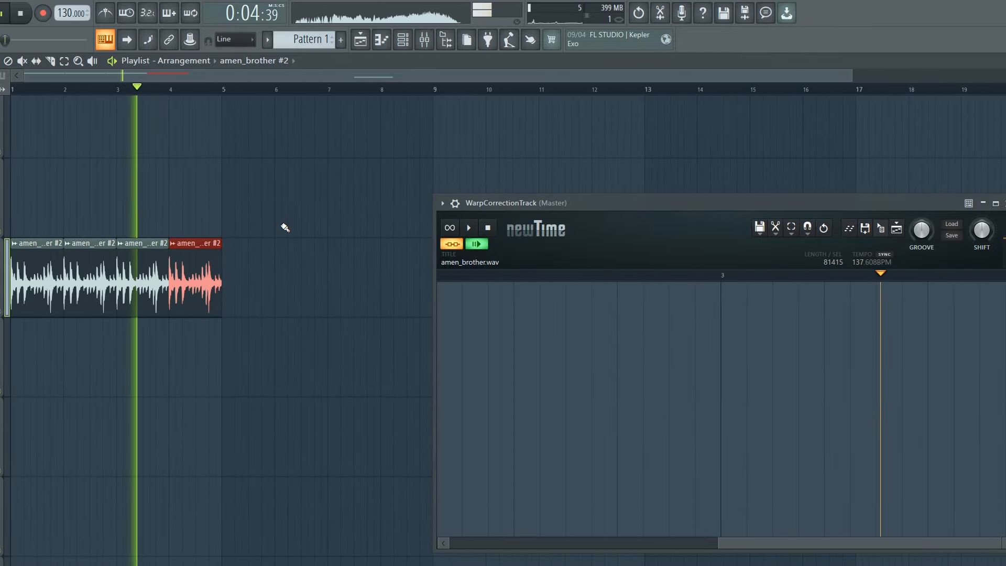
pyautogui.click(1005, 203)
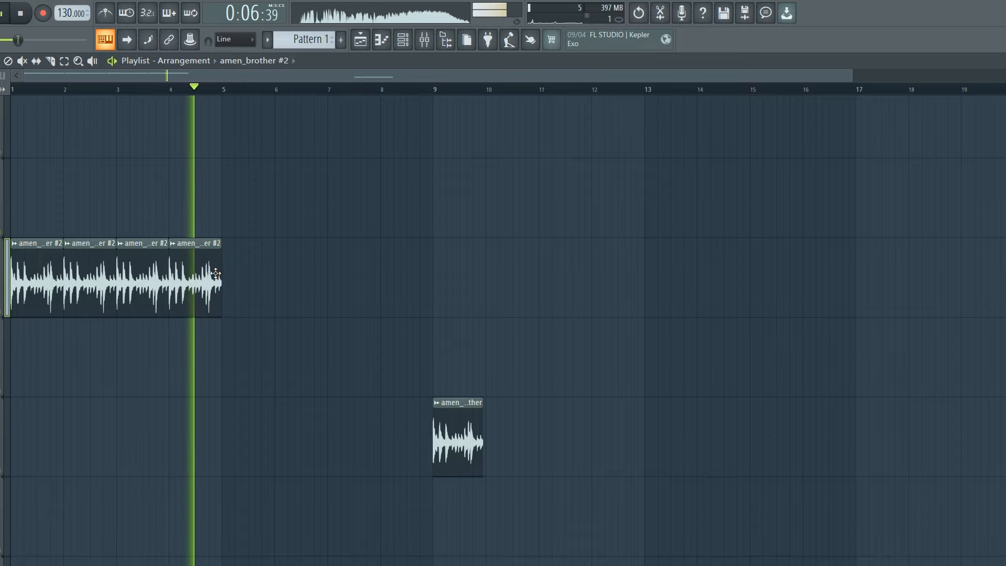
pyautogui.scroll(4, 292, 308)
pyautogui.press('space')
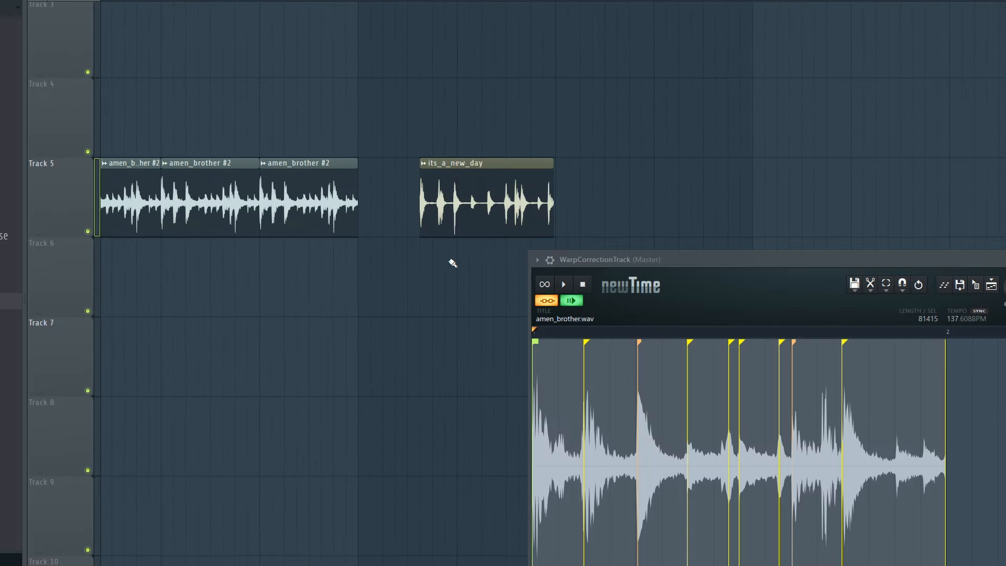
# Open the its_a_new_day audio clip's settings and send its sample to the time warper.
pyautogui.doubleClick(466, 209)
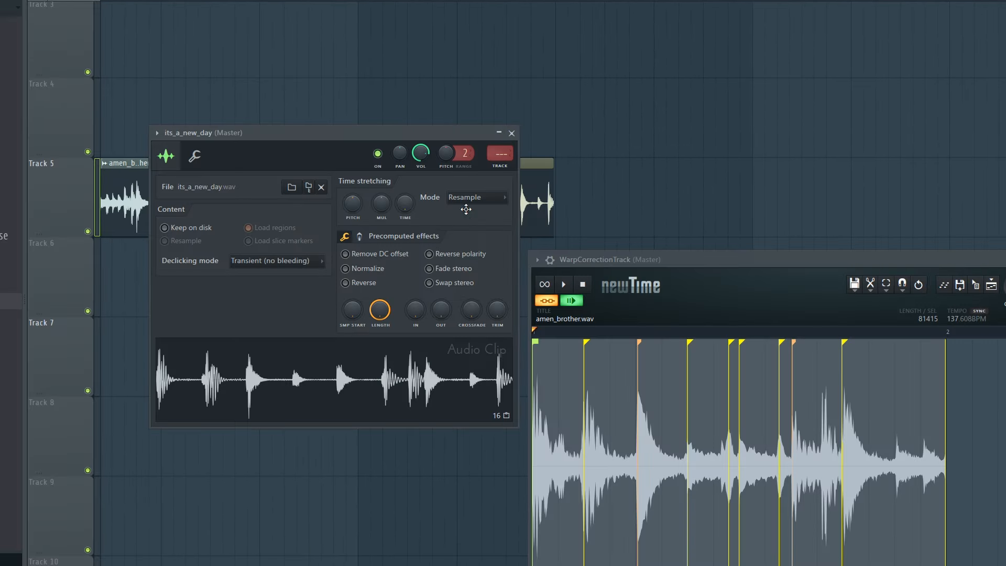
pyautogui.rightClick(348, 370)
pyautogui.click(409, 457)
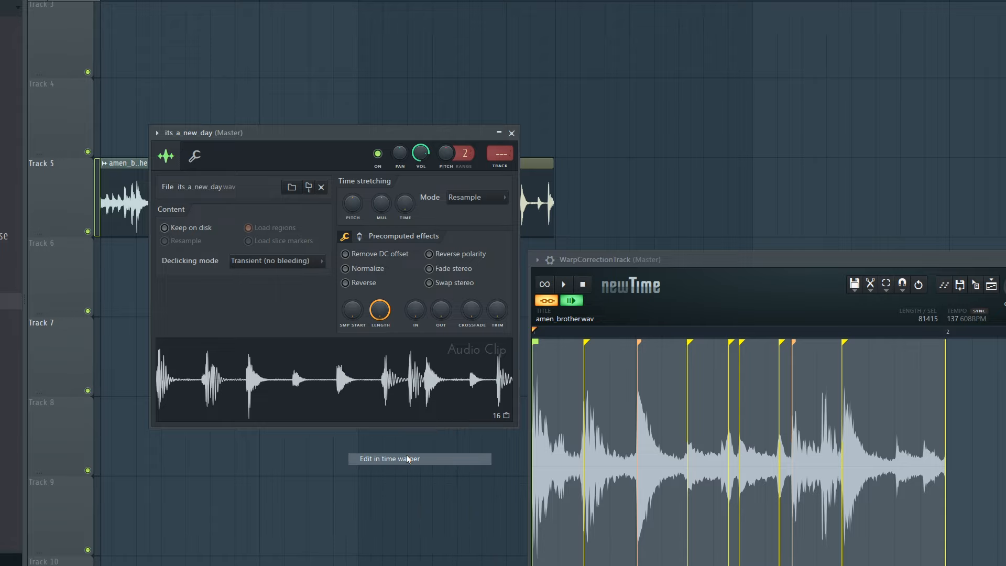
pyautogui.scroll(-4, 606, 414)
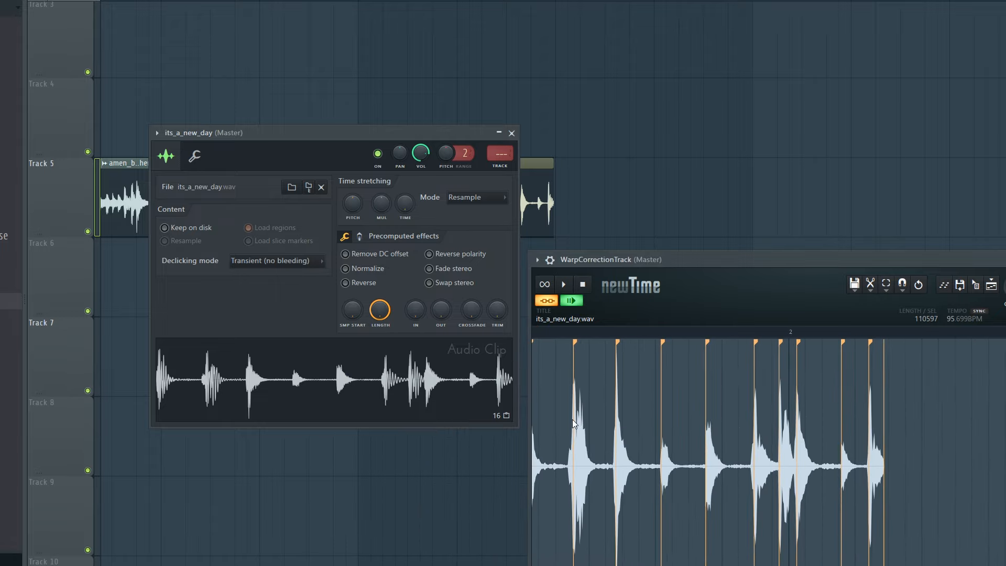
pyautogui.moveTo(627, 287); pyautogui.dragTo(716, 260)
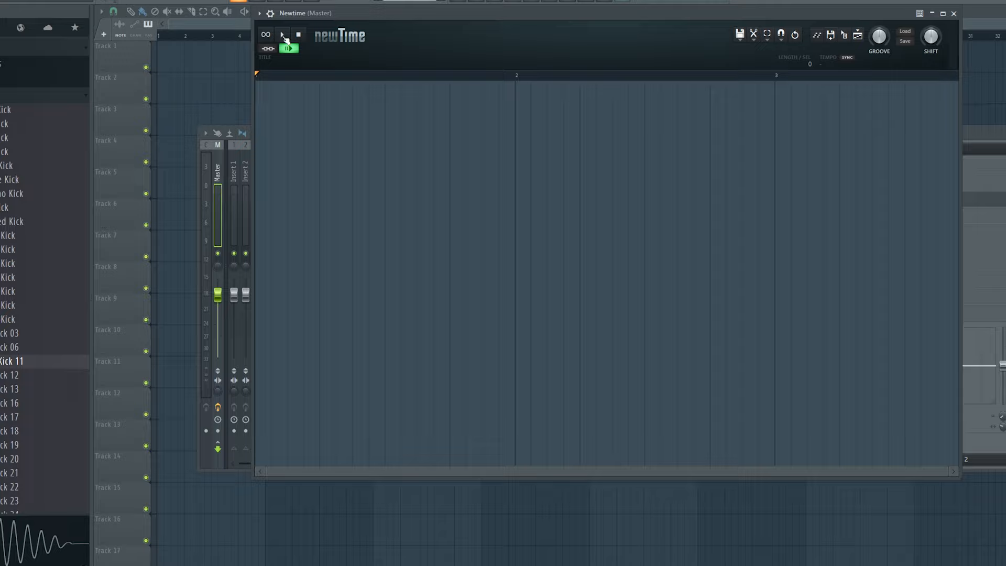
# Load a browser sample into the empty newTime editor, and place the warped amen_brother.wav at the start of the playlist.
pyautogui.moveTo(14, 221); pyautogui.dragTo(417, 244)
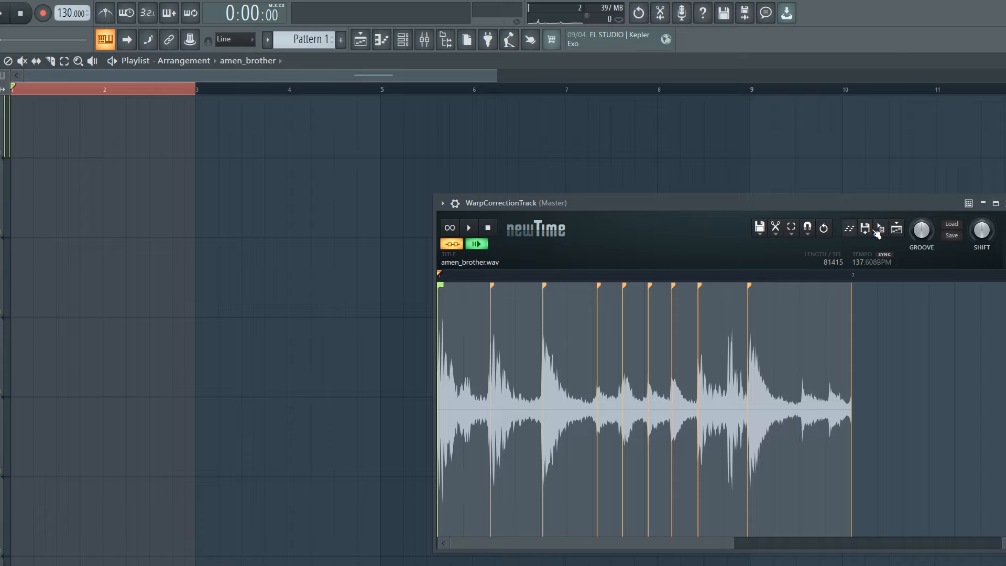
pyautogui.moveTo(880, 233); pyautogui.dragTo(32, 271)
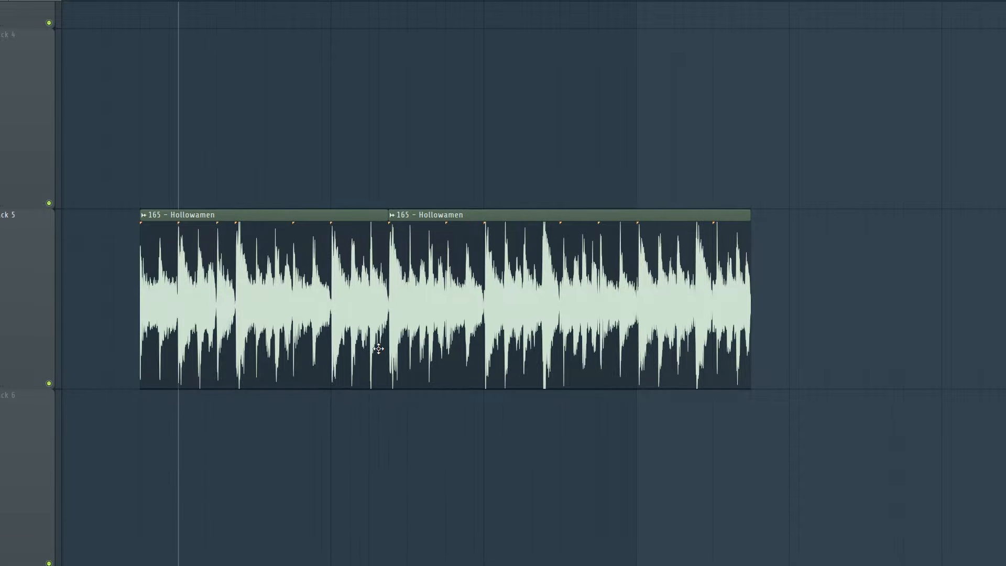
# Move the split between the two 165 - Hollowamen clips earlier.
pyautogui.moveTo(392, 348); pyautogui.dragTo(264, 349)
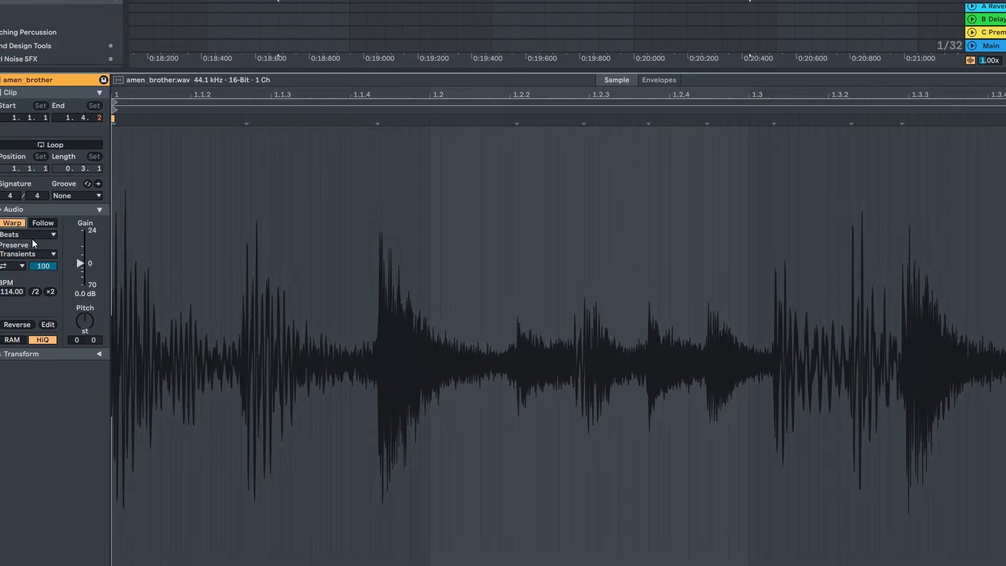
# In Ableton, set amen_brother's warp mode to Re-Pitch, then add warp markers near 1.1.4 and 1.3, moving the first later and the second earlier.
pyautogui.click(28, 236)
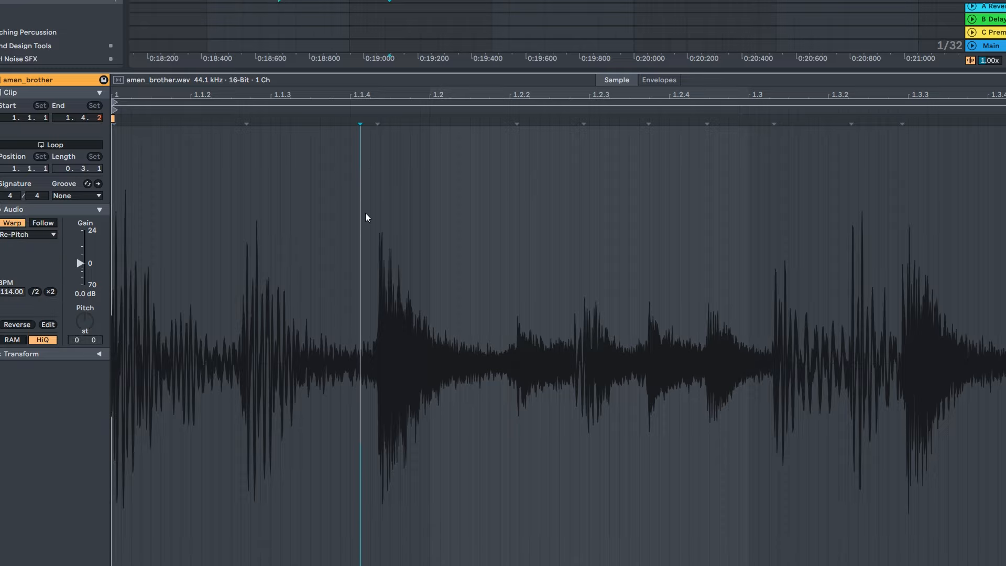
pyautogui.doubleClick(376, 120)
pyautogui.moveTo(375, 119); pyautogui.dragTo(490, 119)
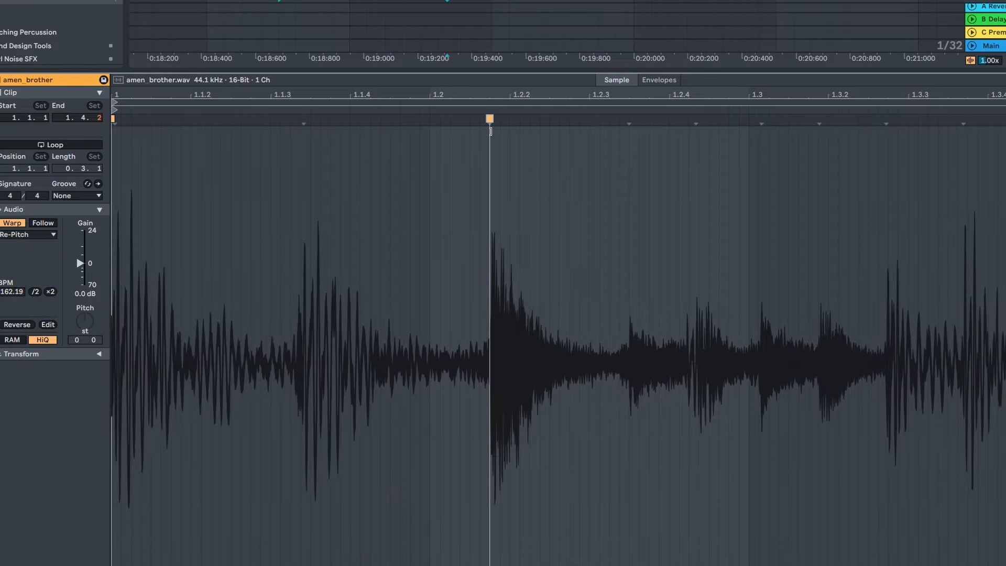
pyautogui.doubleClick(766, 121)
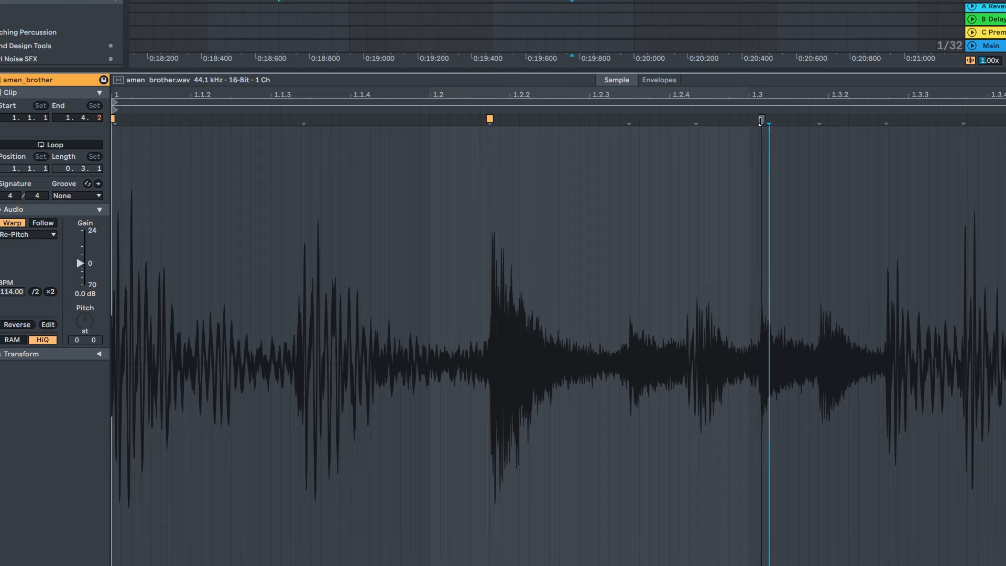
pyautogui.moveTo(767, 122); pyautogui.dragTo(687, 122)
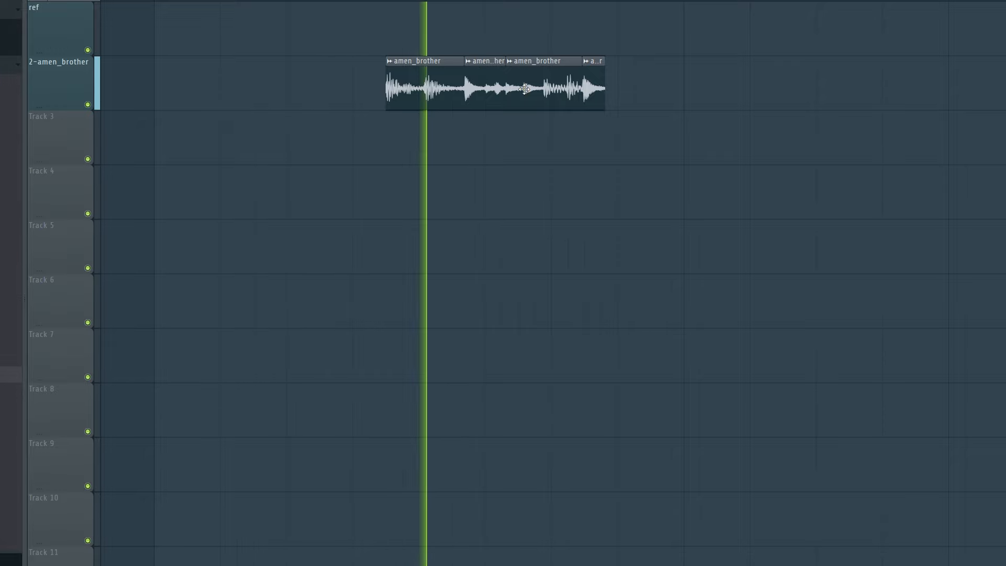
# Warp the dry MC and MA new clips together in Ableton, moving the marker at 38.3.3 earlier and the transient after 39.2 later.
pyautogui.scroll(1, 543, 97)
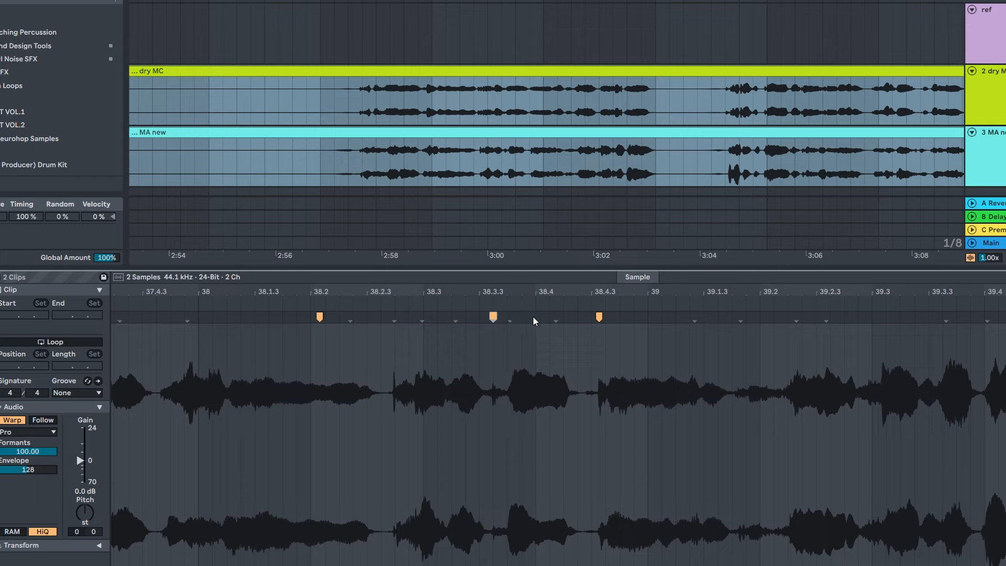
pyautogui.moveTo(492, 320)
pyautogui.mouseDown()
pyautogui.moveTo(549, 320)
pyautogui.moveTo(429, 325)
pyautogui.moveTo(472, 325)
pyautogui.mouseUp()
pyautogui.moveTo(795, 317)
pyautogui.mouseDown()
pyautogui.moveTo(911, 317)
pyautogui.moveTo(898, 318)
pyautogui.mouseUp()
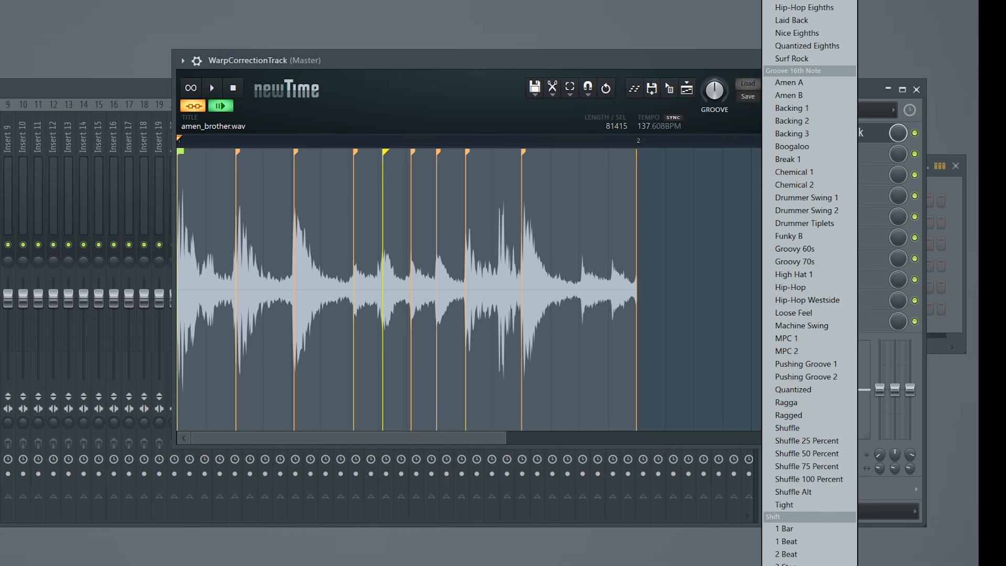
# Load a groove preset for amen_brother.wav in newTime, and turn the Groove amount down and back up.
pyautogui.click(792, 1)
pyautogui.moveTo(725, 89); pyautogui.dragTo(711, 123)
pyautogui.moveTo(712, 88); pyautogui.dragTo(711, 60)
# Play the sliced amen_brother clips in the playlist, and move the split between the two 165 - Hollowamen clips later.
pyautogui.press('space')
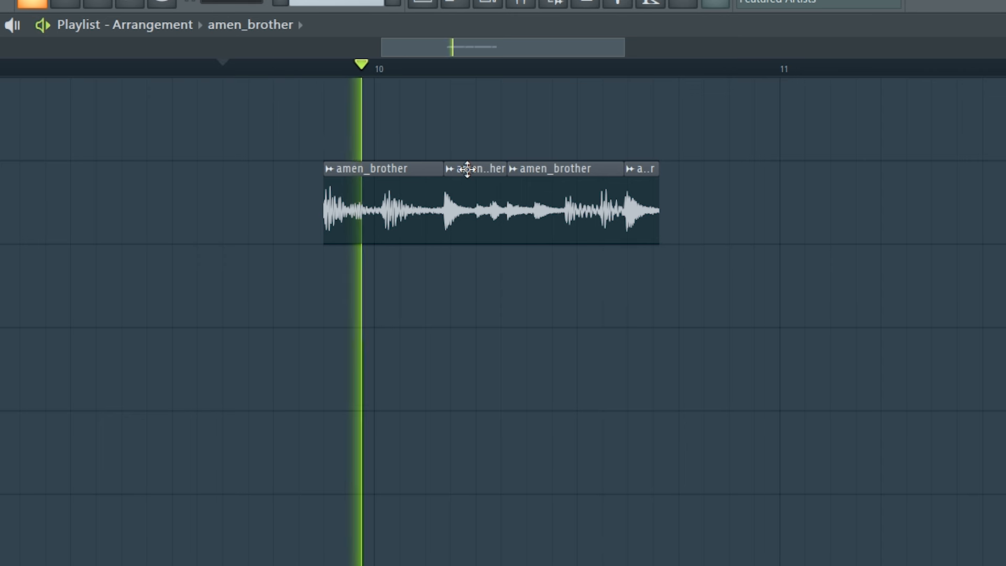
pyautogui.scroll(1, 556, 223)
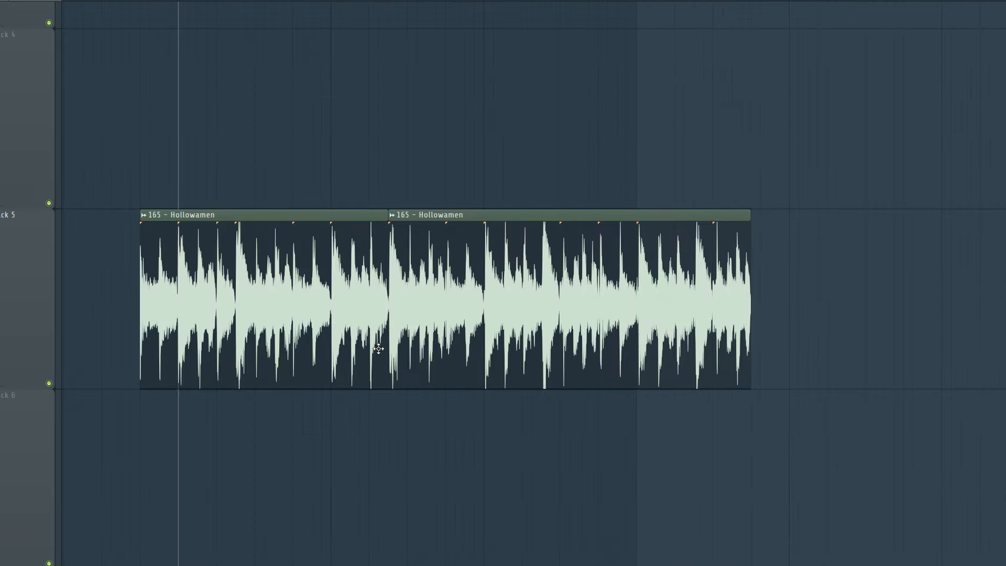
pyautogui.moveTo(392, 349); pyautogui.dragTo(490, 349)
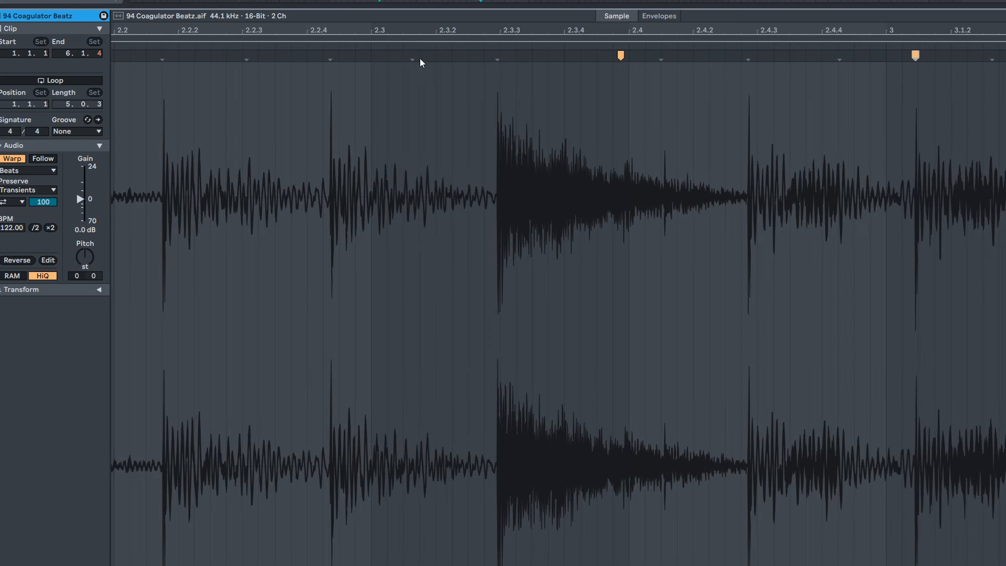
# Warp 94 Coagulator Beatz in Ableton, moving the transient near 2.3.3 later, the one near 2.2.3 earlier and the marker before 2.3.2 later.
pyautogui.moveTo(499, 57); pyautogui.dragTo(554, 64)
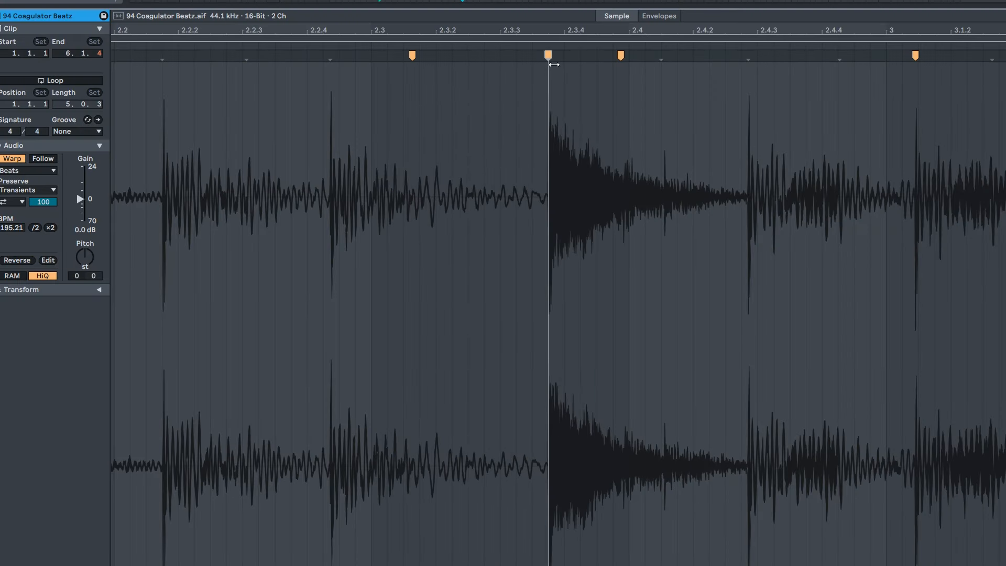
pyautogui.moveTo(244, 58); pyautogui.dragTo(194, 57)
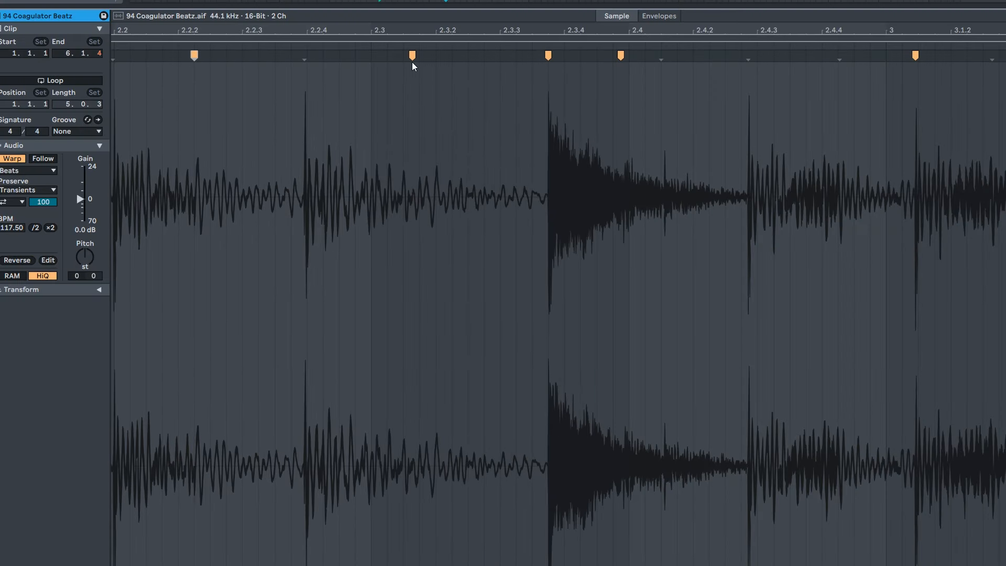
pyautogui.moveTo(412, 55); pyautogui.dragTo(485, 55)
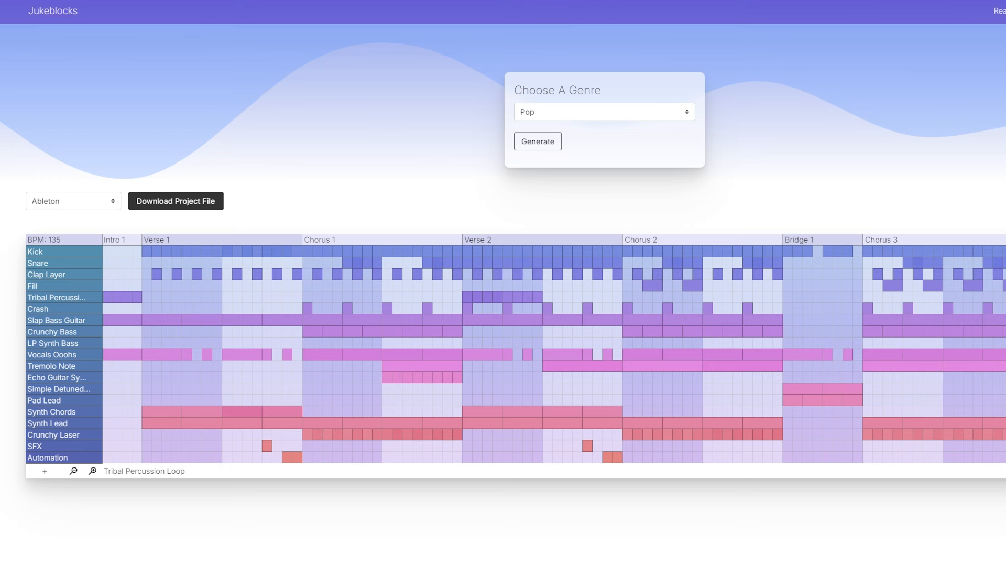
# Generate a Pop arrangement in Jukeblocks, and switch the genre to House to generate new arrangements.
pyautogui.click(556, 145)
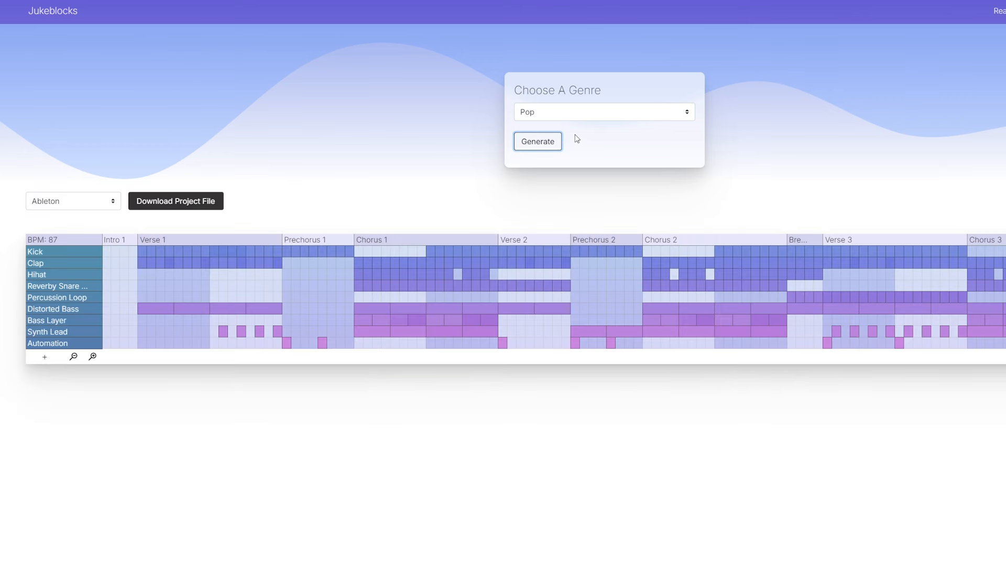
pyautogui.click(553, 115)
pyautogui.click(544, 130)
pyautogui.click(543, 144)
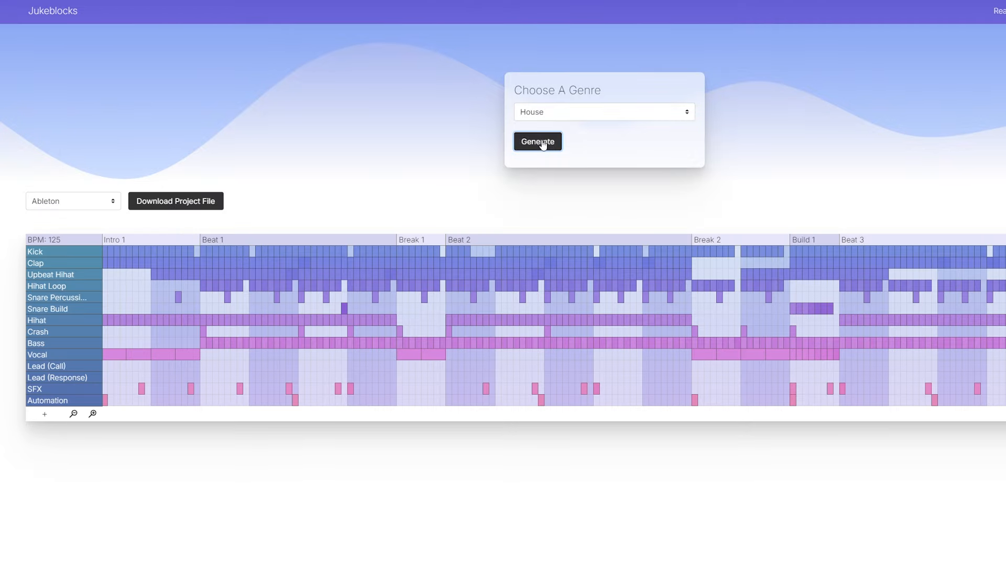
pyautogui.click(543, 144)
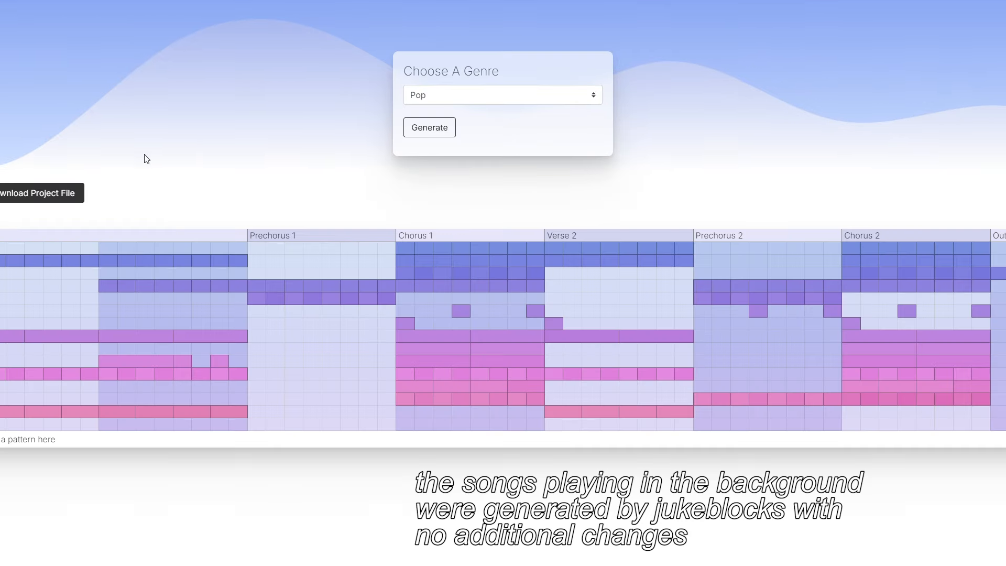
# Download the generated Pop arrangement as an FL Studio project with MIDI drum patterns, Signature samples, Notes and Random Synths.
pyautogui.click(61, 199)
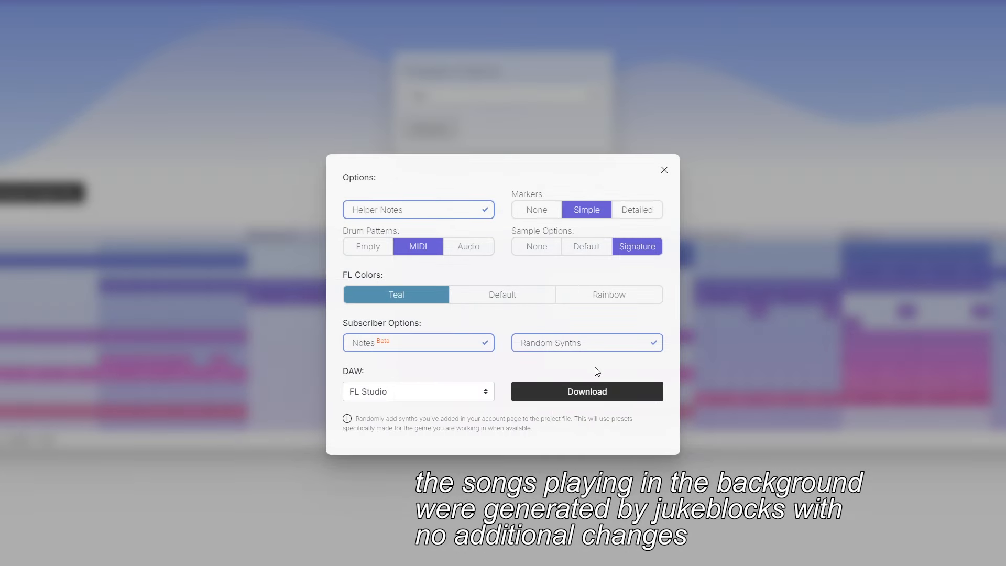
pyautogui.click(618, 392)
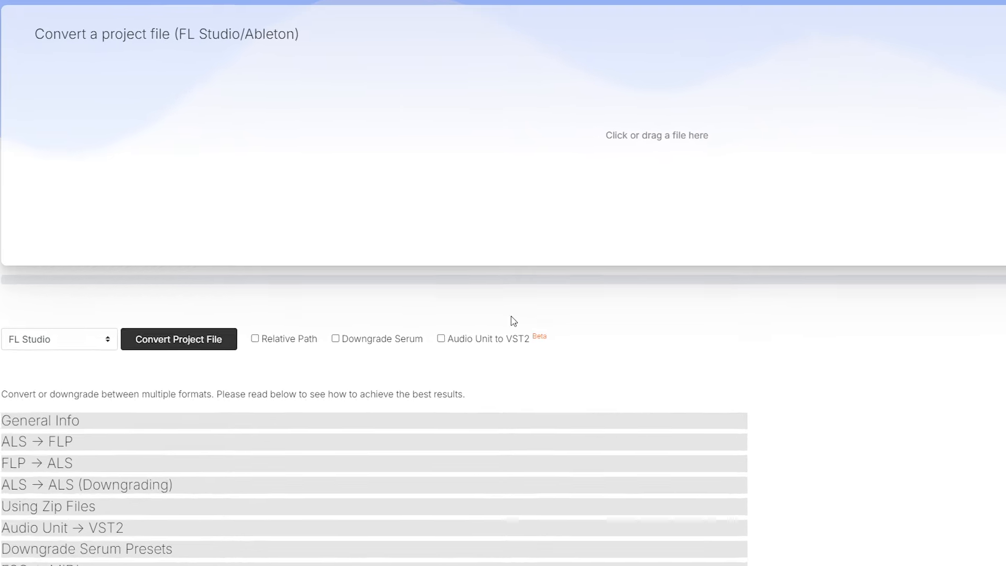
# Enable Downgrade Serum for the Jukeblocks project conversion, and reposition the Serum plugin window in FL Studio.
pyautogui.click(335, 338)
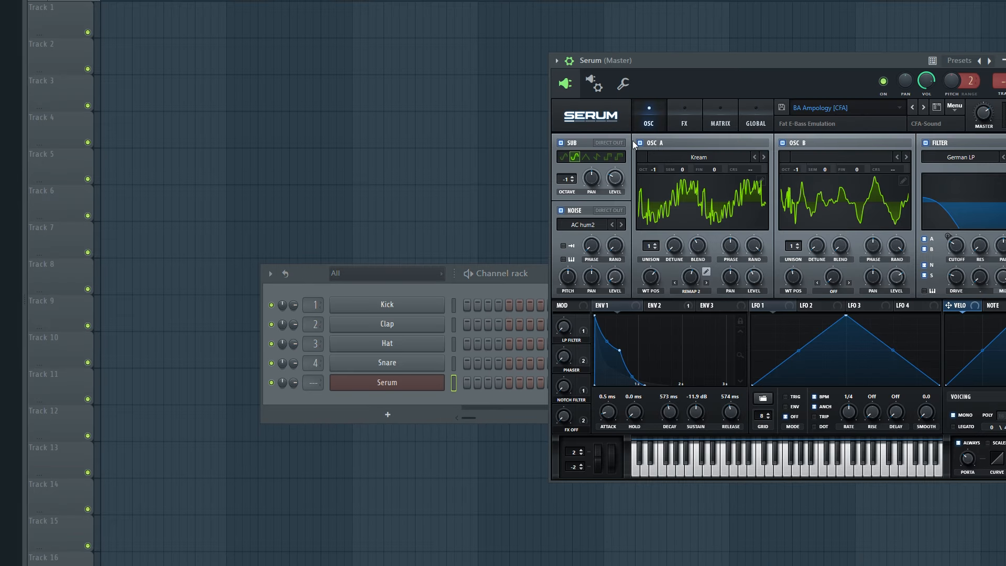
pyautogui.moveTo(744, 60); pyautogui.dragTo(552, 27)
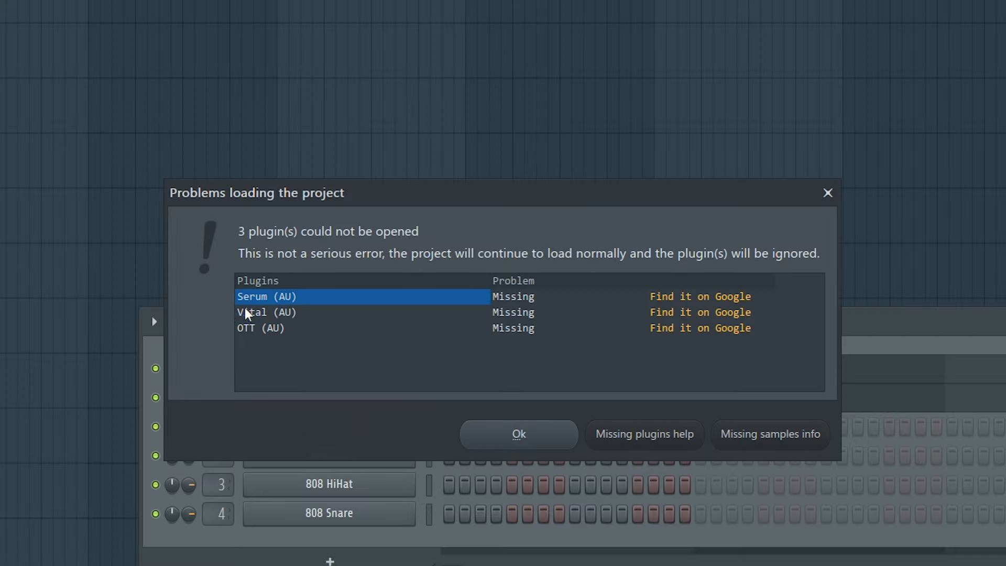
# Dismiss the missing-plugins notice for the project in FL Studio.
pyautogui.click(519, 434)
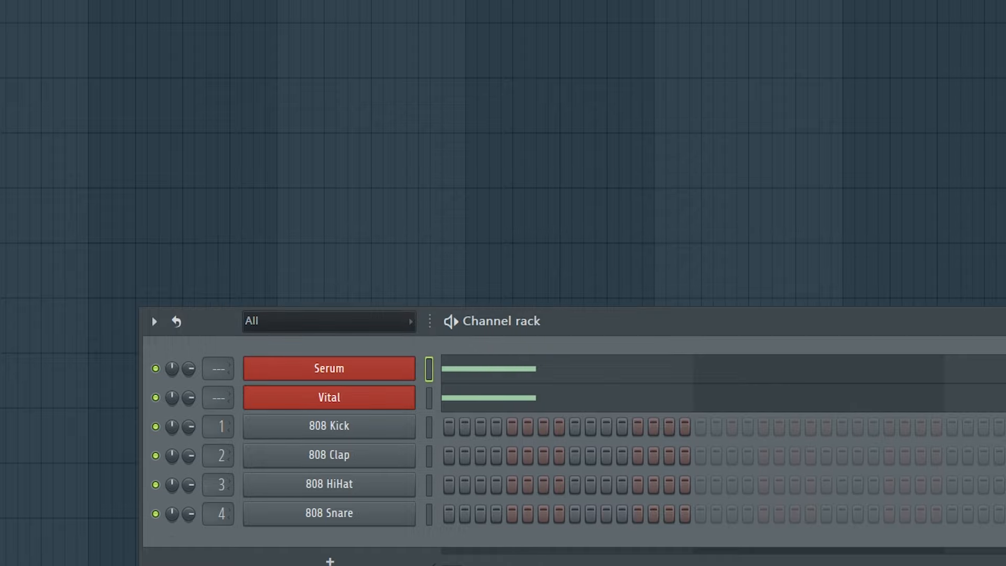